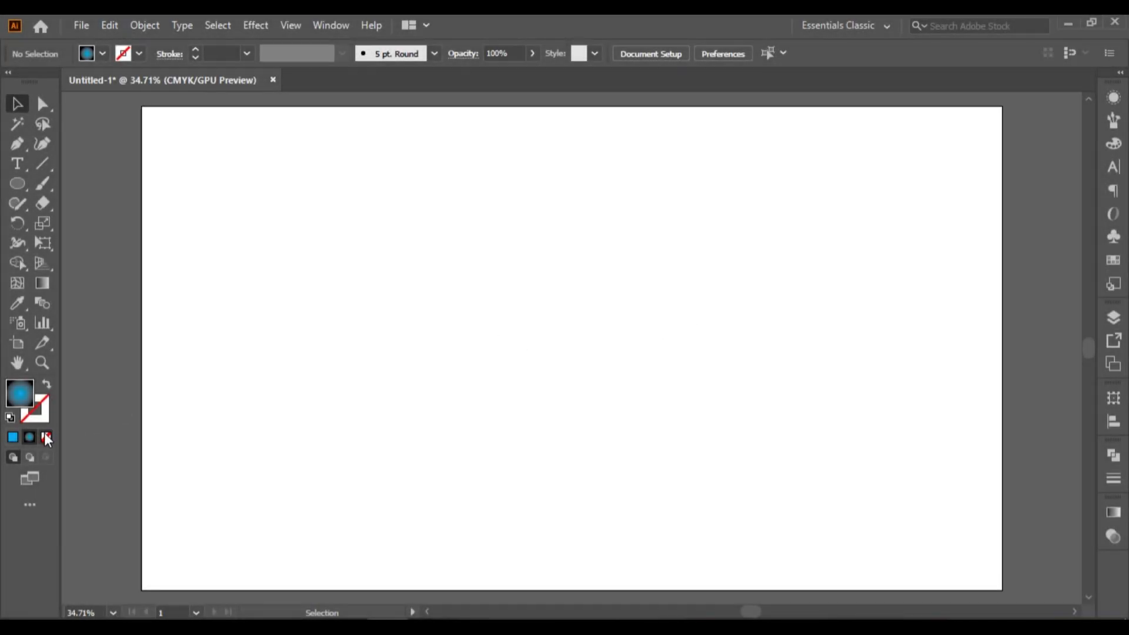
# Draw a perfect circle near the page centre with a white fill and the stroke set to None
pyautogui.click(8, 418)
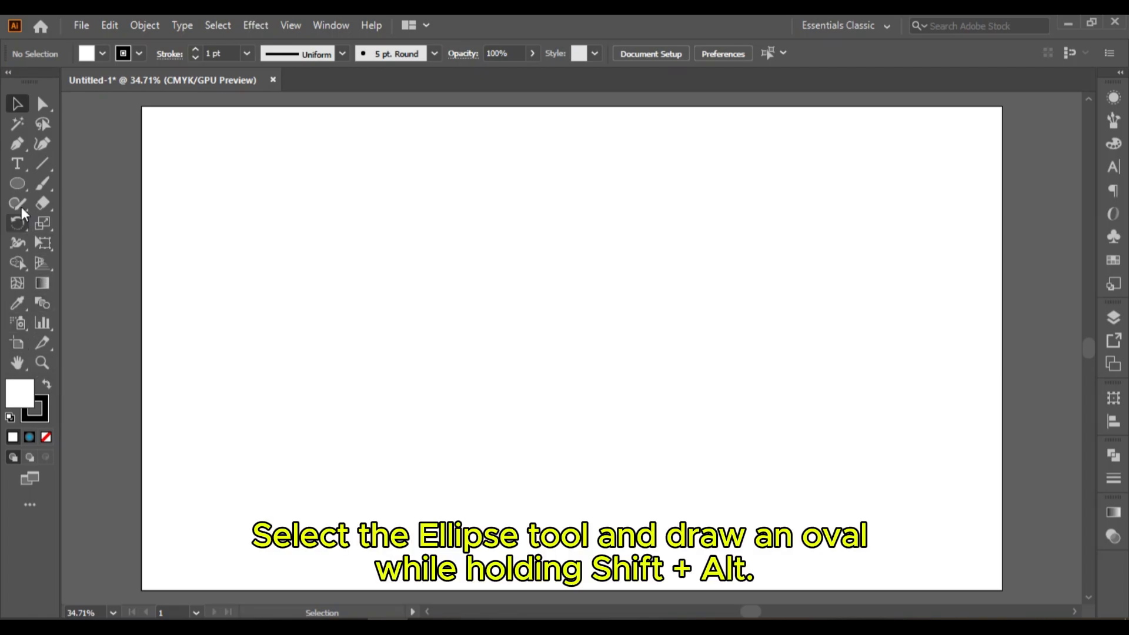
pyautogui.click(18, 184)
pyautogui.moveTo(550, 316); pyautogui.dragTo(621, 406)
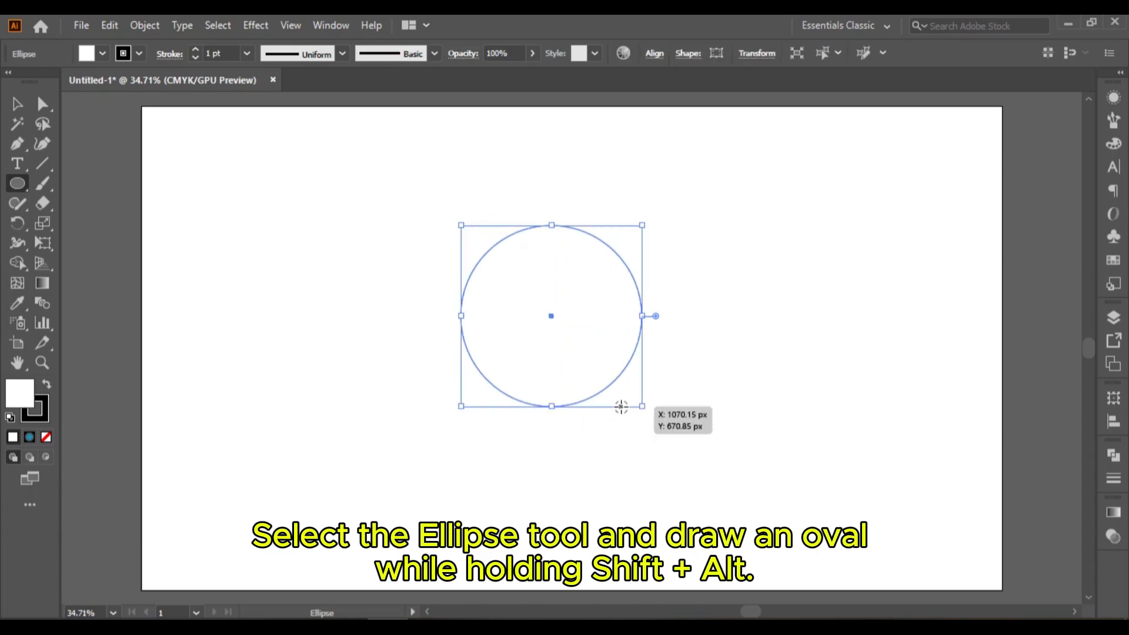
pyautogui.click(1118, 263)
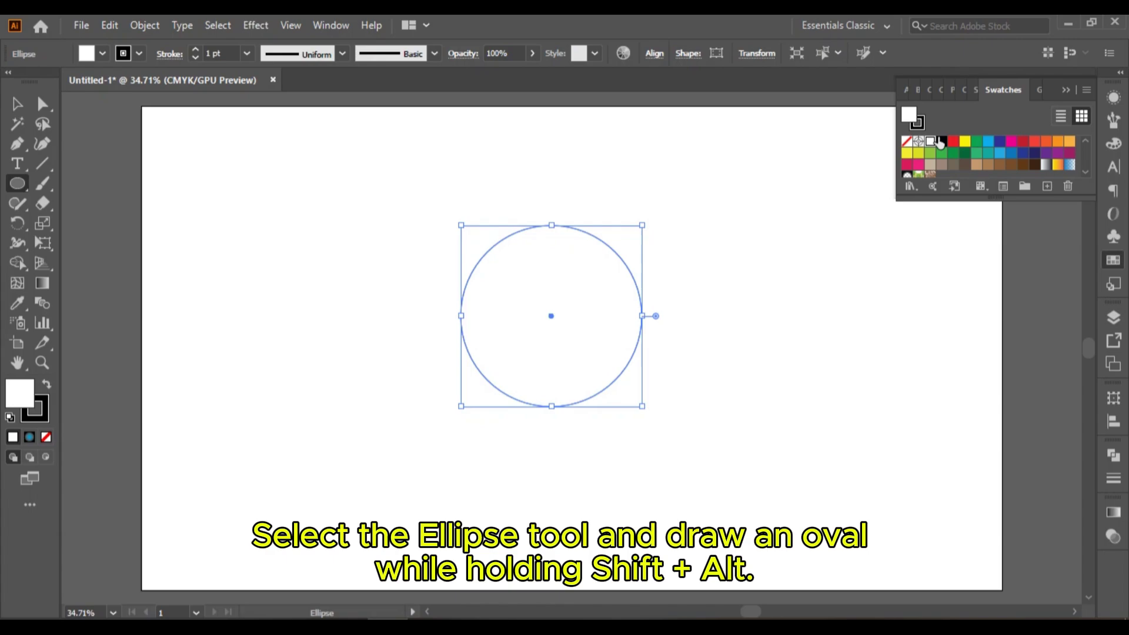
pyautogui.click(918, 123)
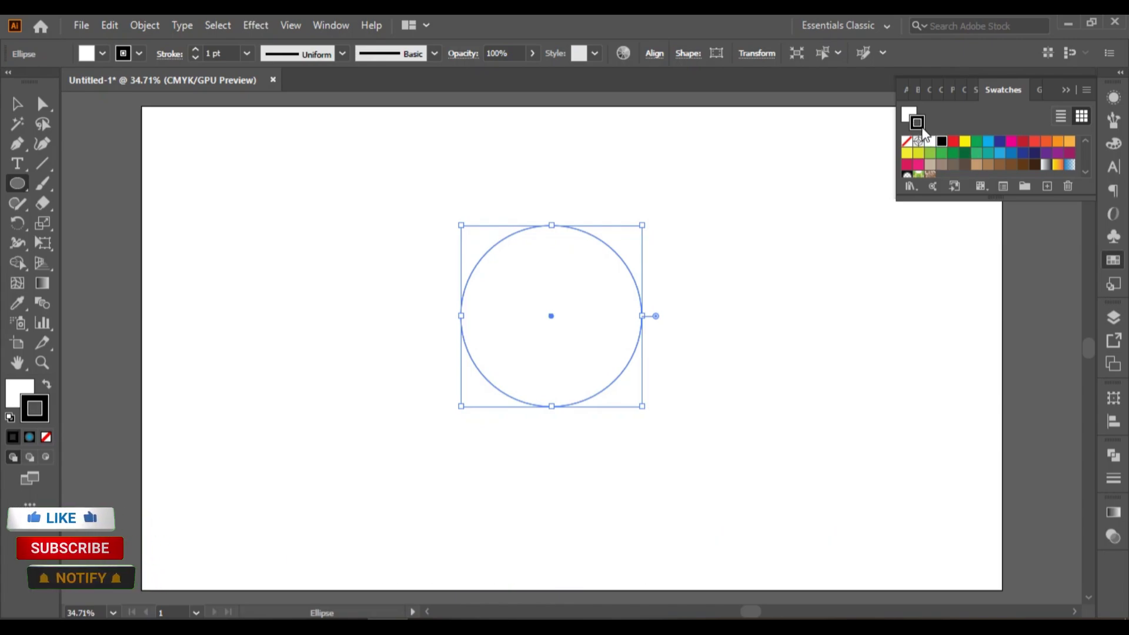
pyautogui.click(906, 143)
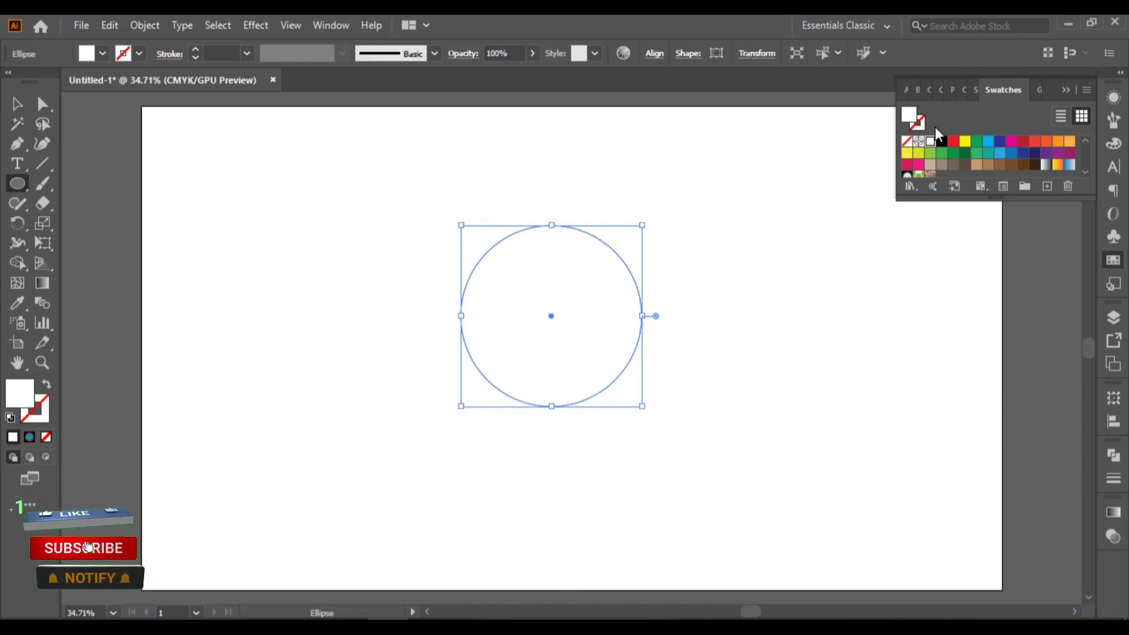
# Fill the circle with the White, Black gradient preset set to Radial
pyautogui.click(1069, 90)
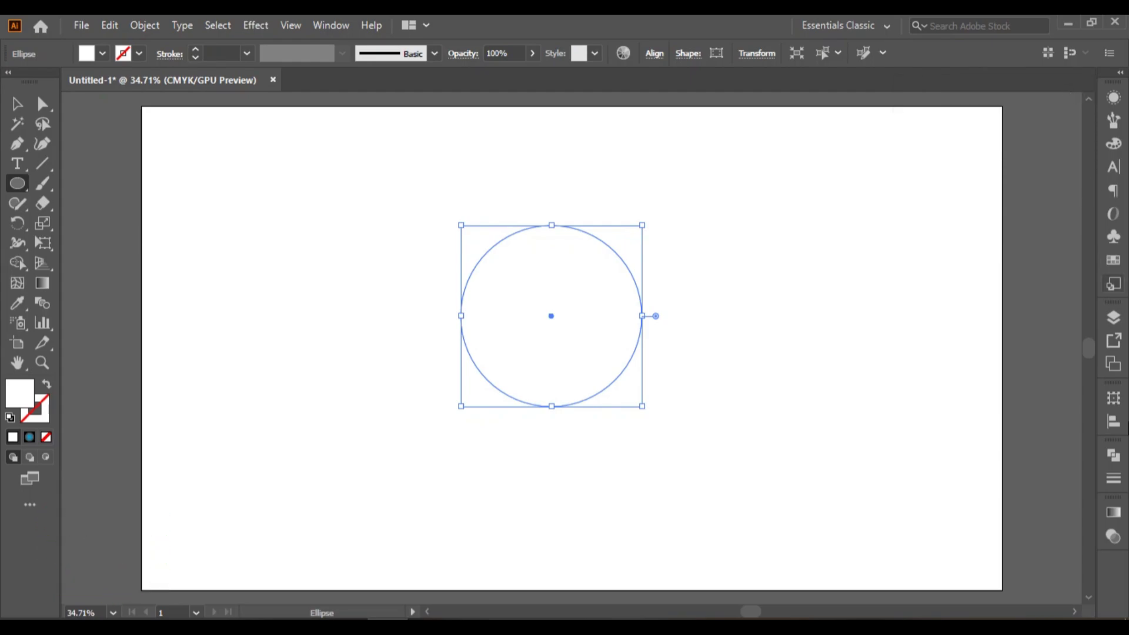
pyautogui.click(1113, 513)
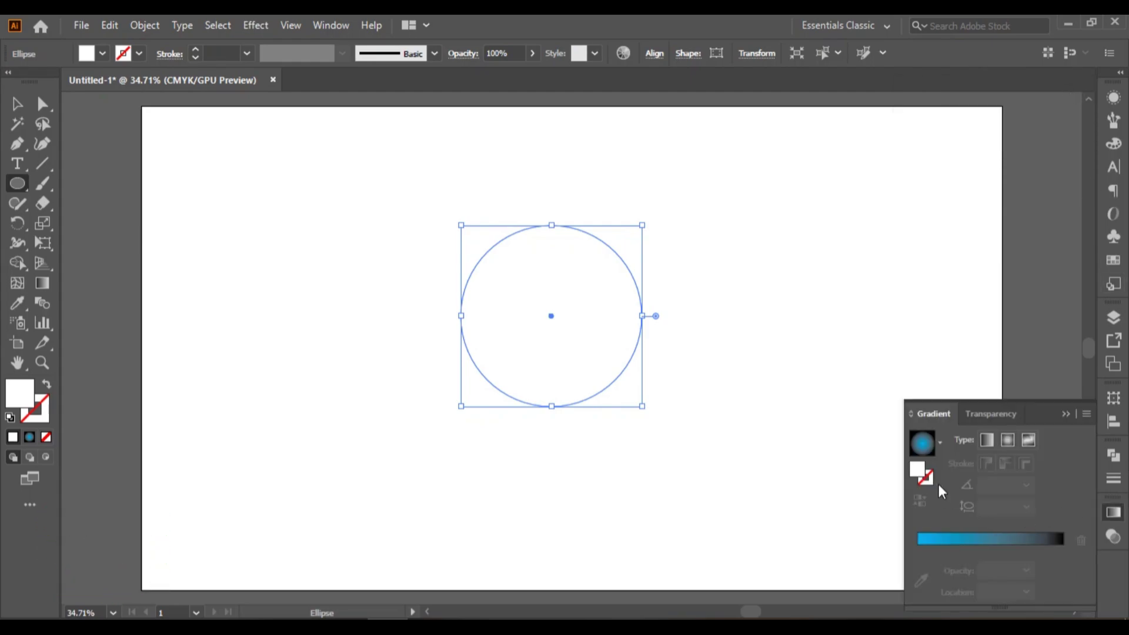
pyautogui.click(941, 444)
pyautogui.click(841, 478)
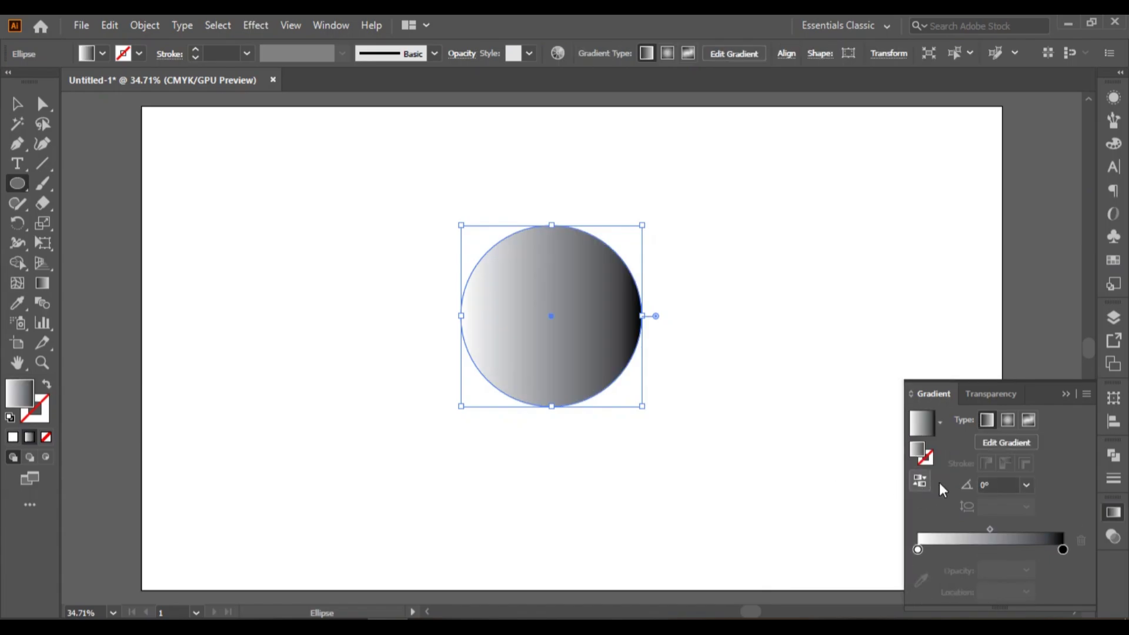
pyautogui.click(1006, 421)
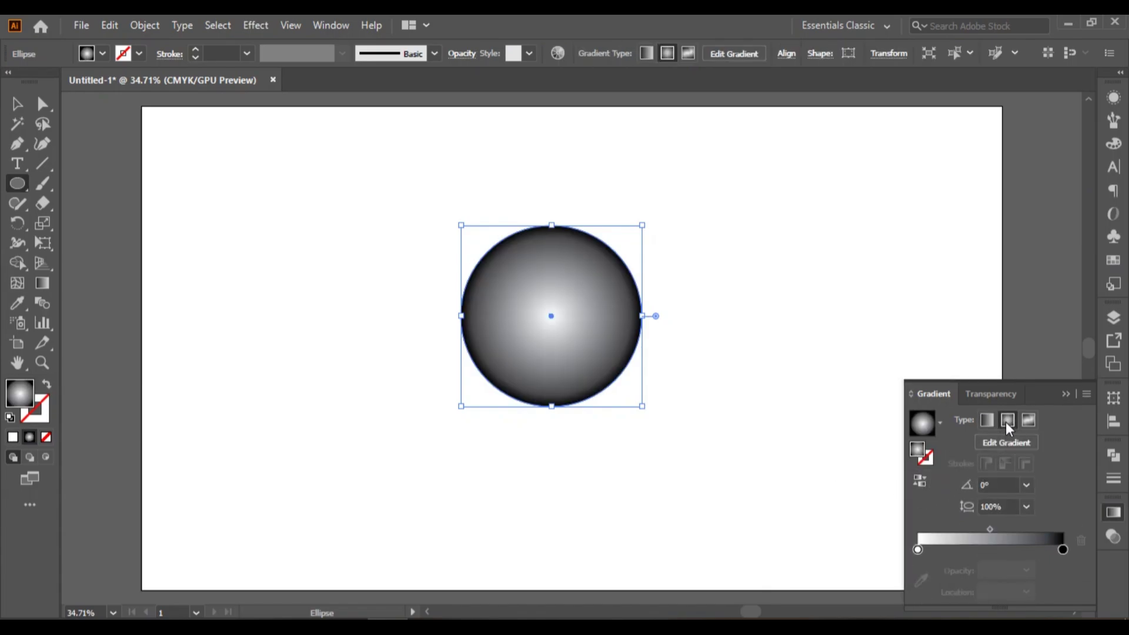
# Change the gradient's centre stop to a cyan-blue swatch
pyautogui.click(919, 550)
pyautogui.doubleClick(919, 550)
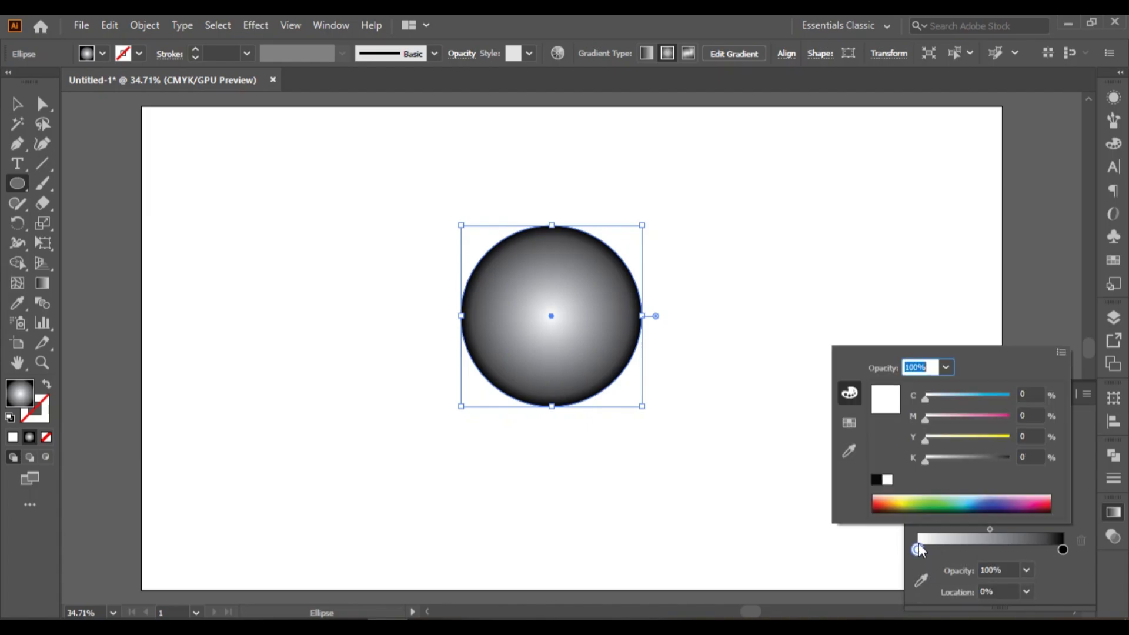
pyautogui.click(850, 423)
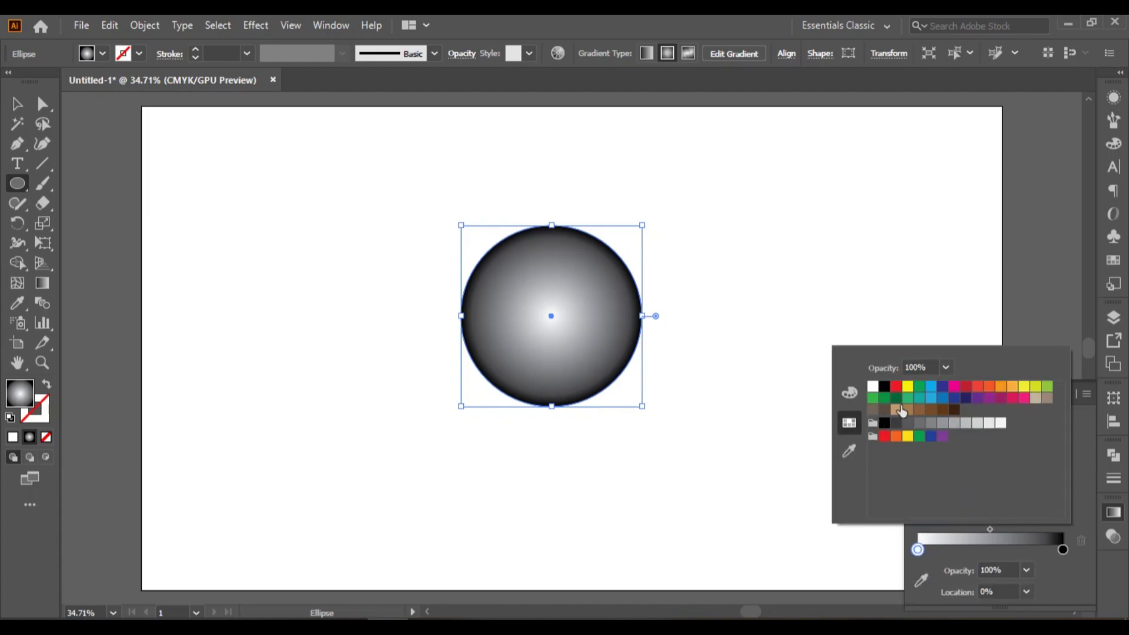
pyautogui.click(930, 388)
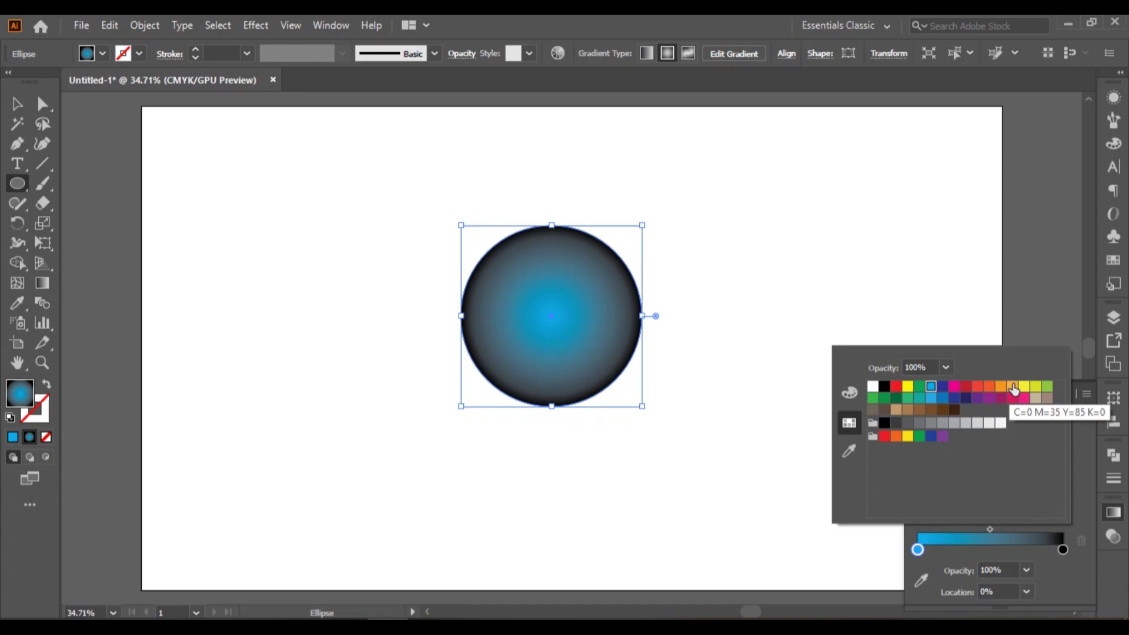
pyautogui.click(1082, 439)
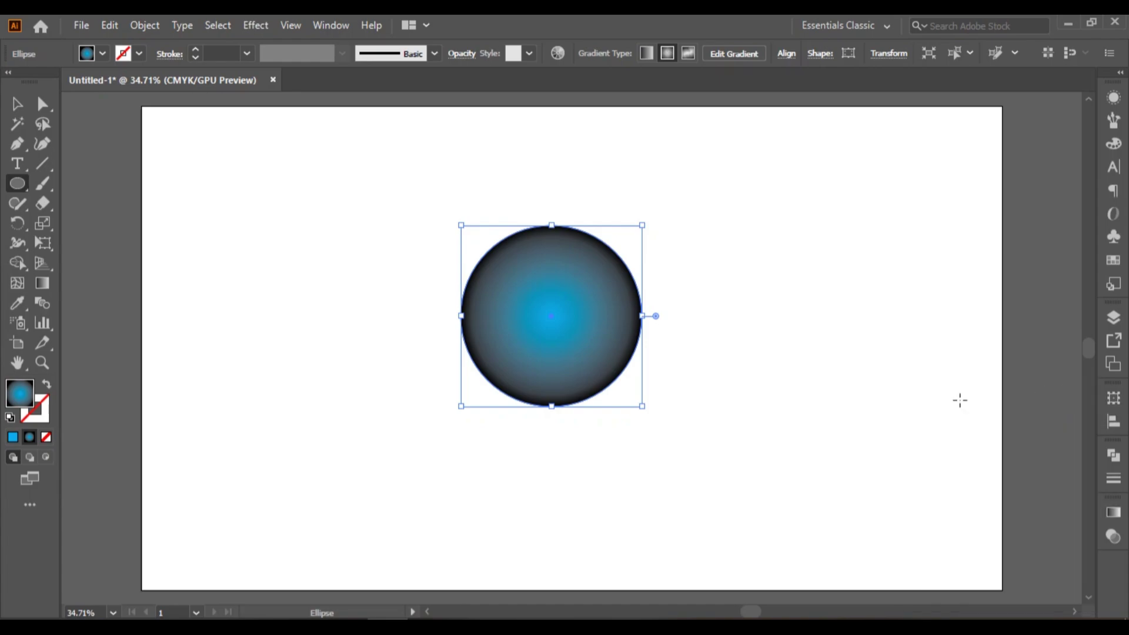
pyautogui.press('v')
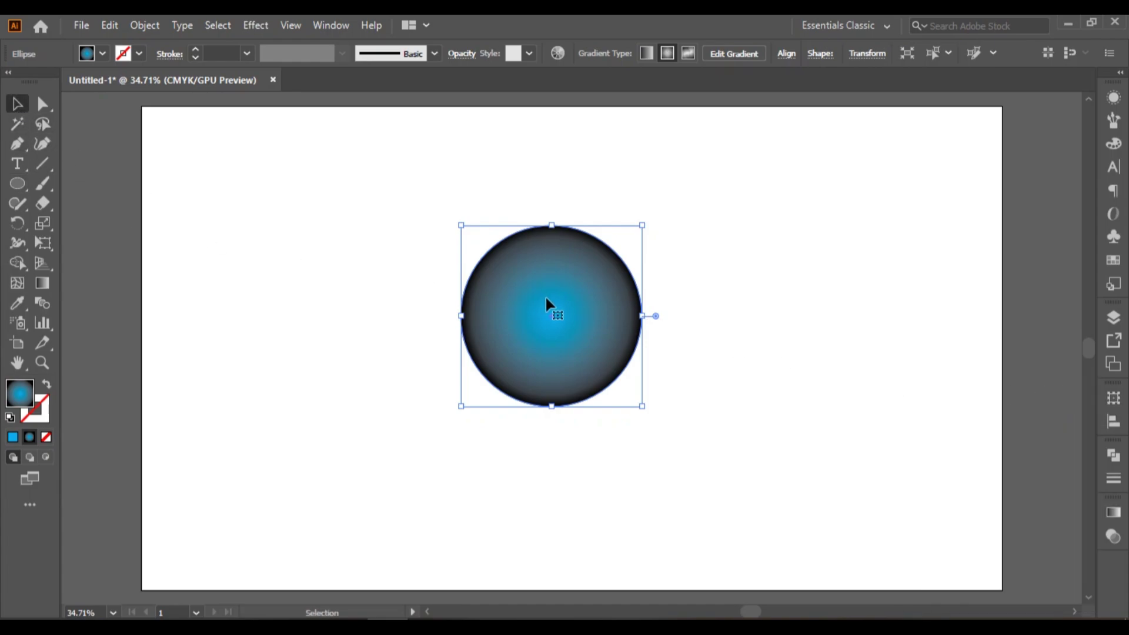
# Copy the circle to the right, draw a vertical line through its centre, and select both
pyautogui.moveTo(546, 300); pyautogui.dragTo(782, 318)
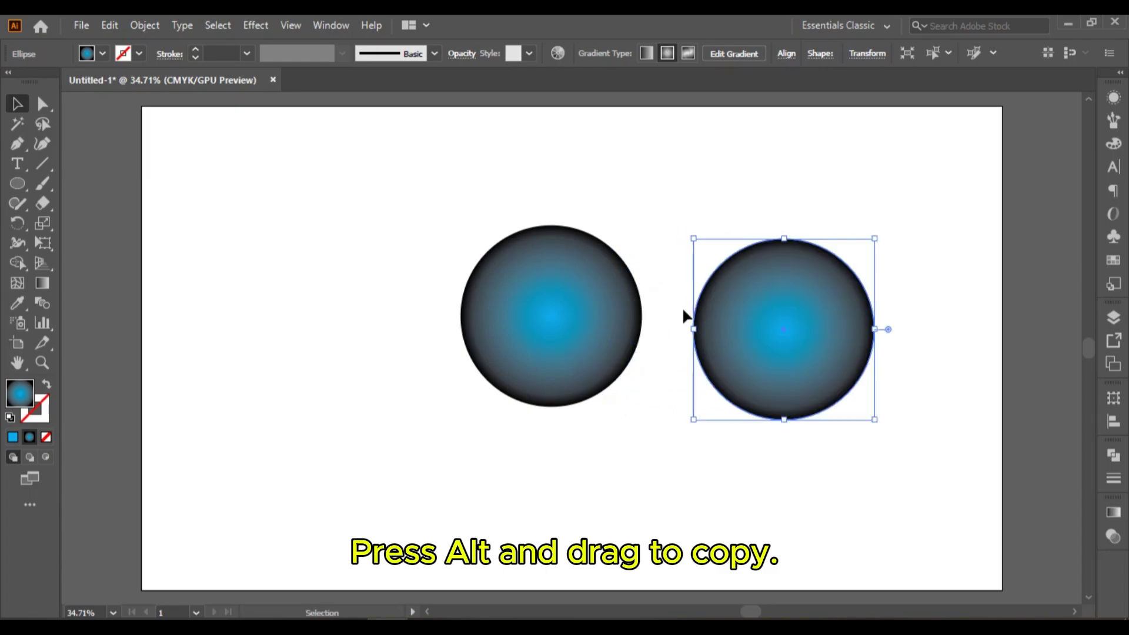
pyautogui.click(41, 163)
pyautogui.moveTo(785, 206); pyautogui.dragTo(784, 463)
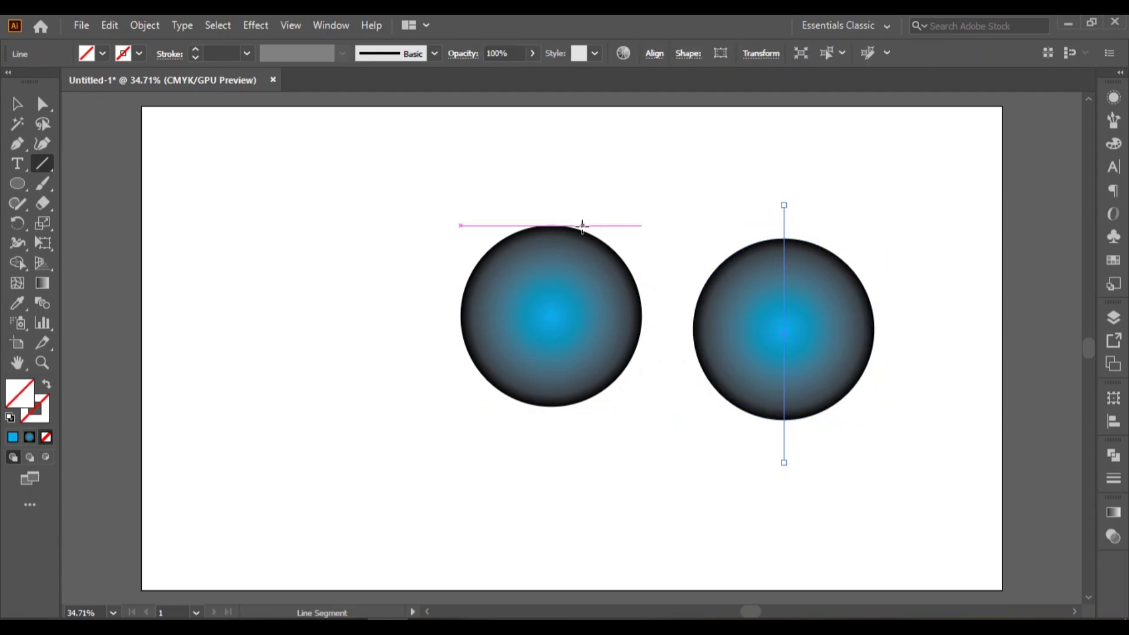
pyautogui.click(18, 105)
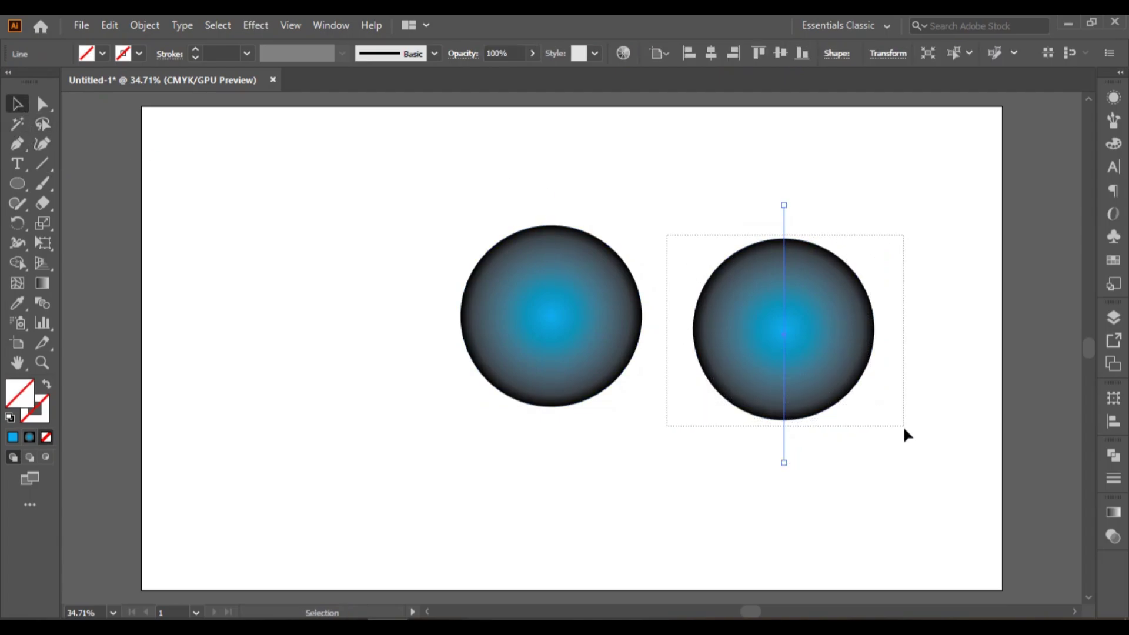
pyautogui.moveTo(869, 397); pyautogui.dragTo(902, 426)
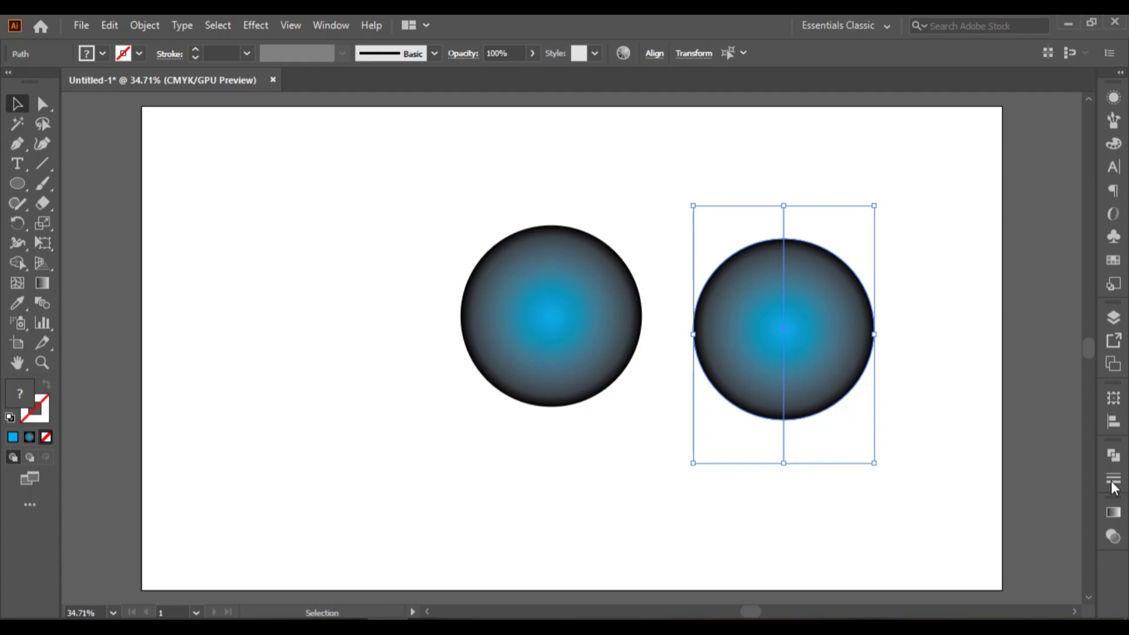
# Divide the copied circle along the line, ungroup it, and delete the right half
pyautogui.click(1114, 456)
pyautogui.click(928, 534)
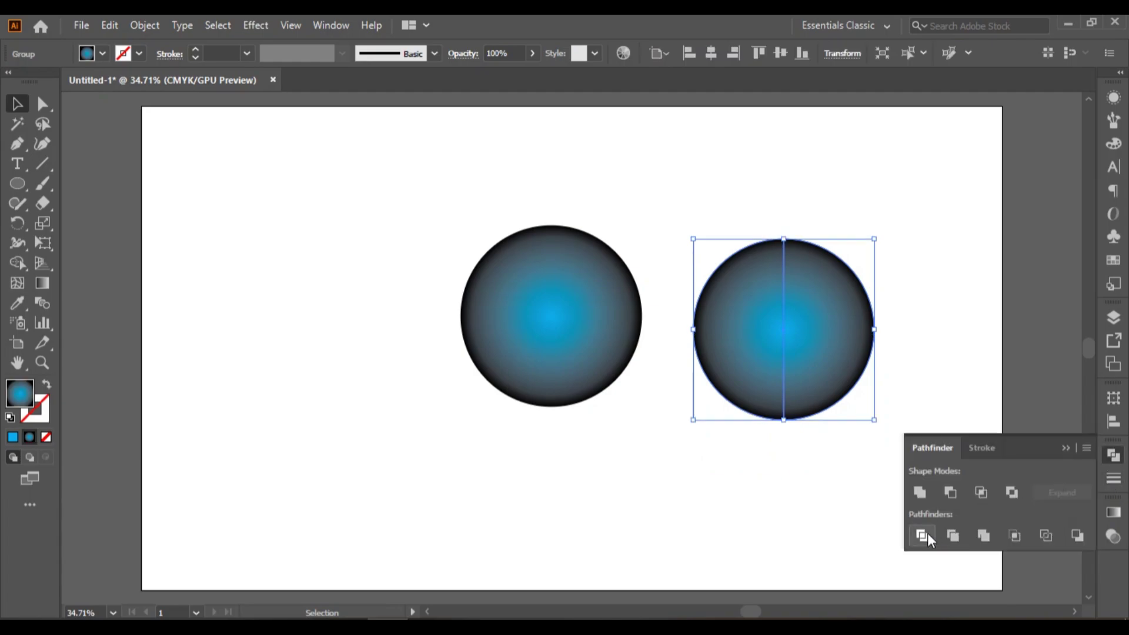
pyautogui.click(1066, 448)
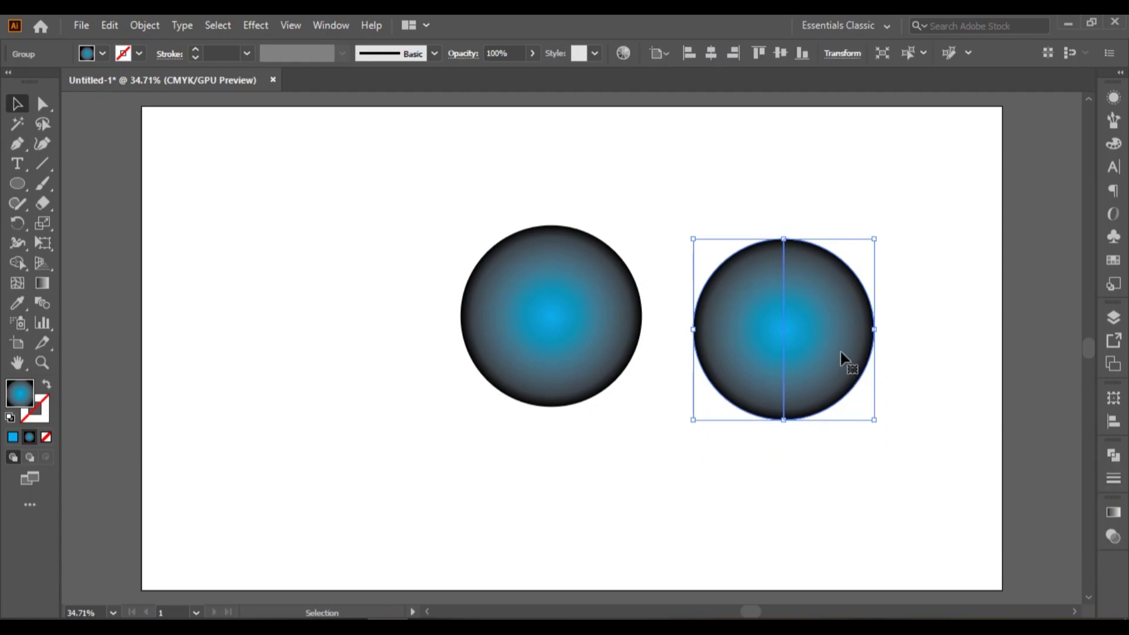
pyautogui.rightClick(827, 333)
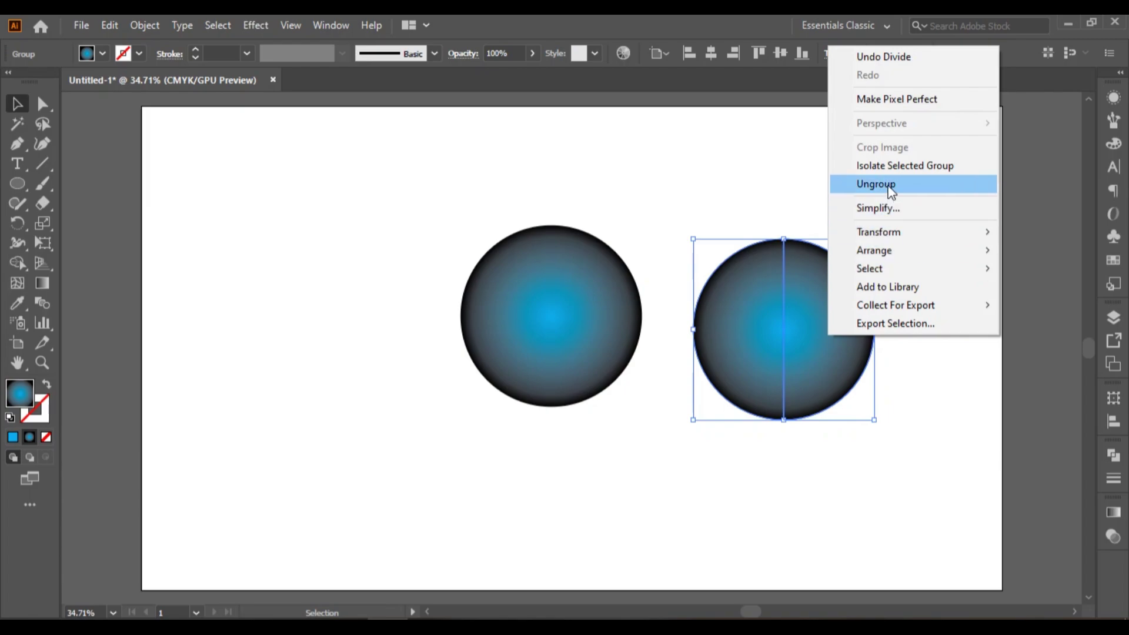
pyautogui.click(861, 183)
pyautogui.click(959, 323)
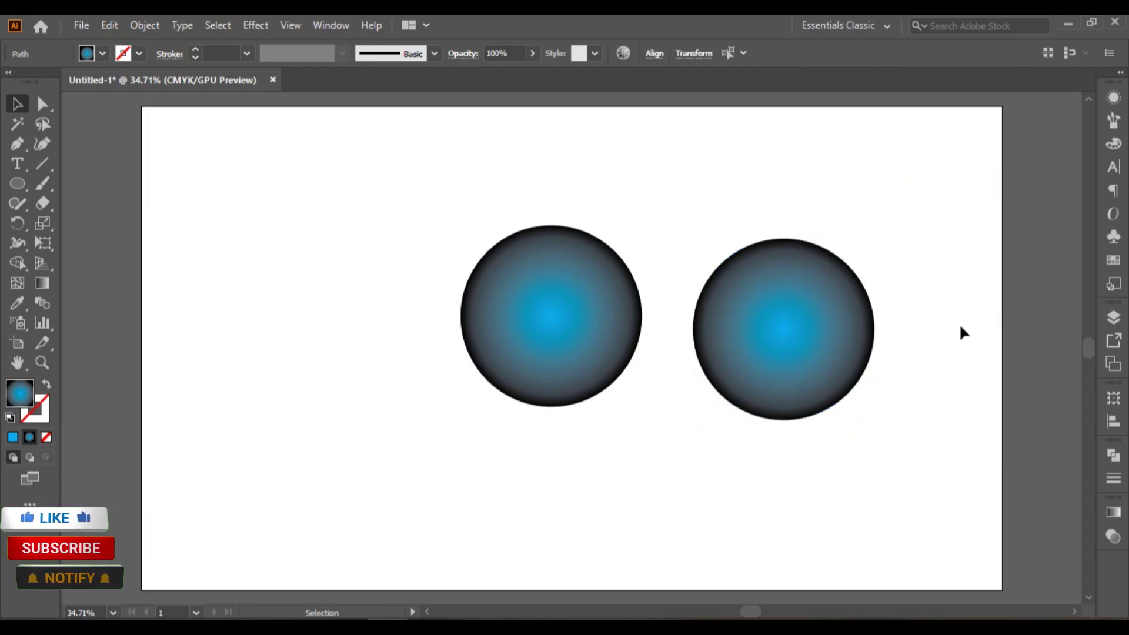
pyautogui.click(838, 329)
pyautogui.press('Delete')
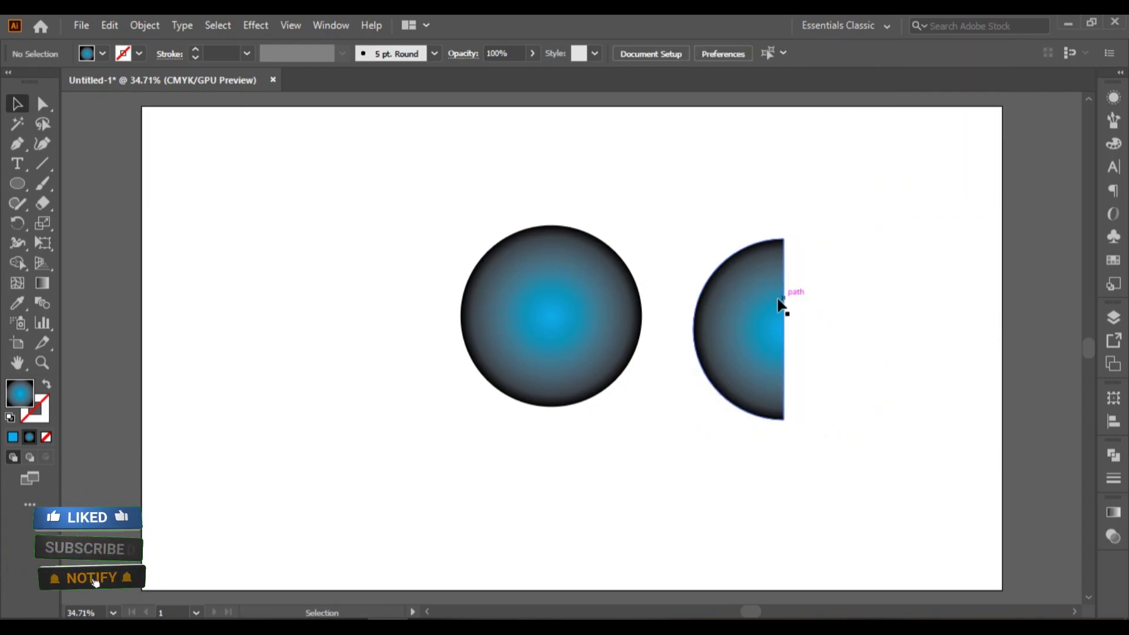
# Rotate the remaining half-circle 90° flat side down and move it onto the circle's top
pyautogui.click(781, 307)
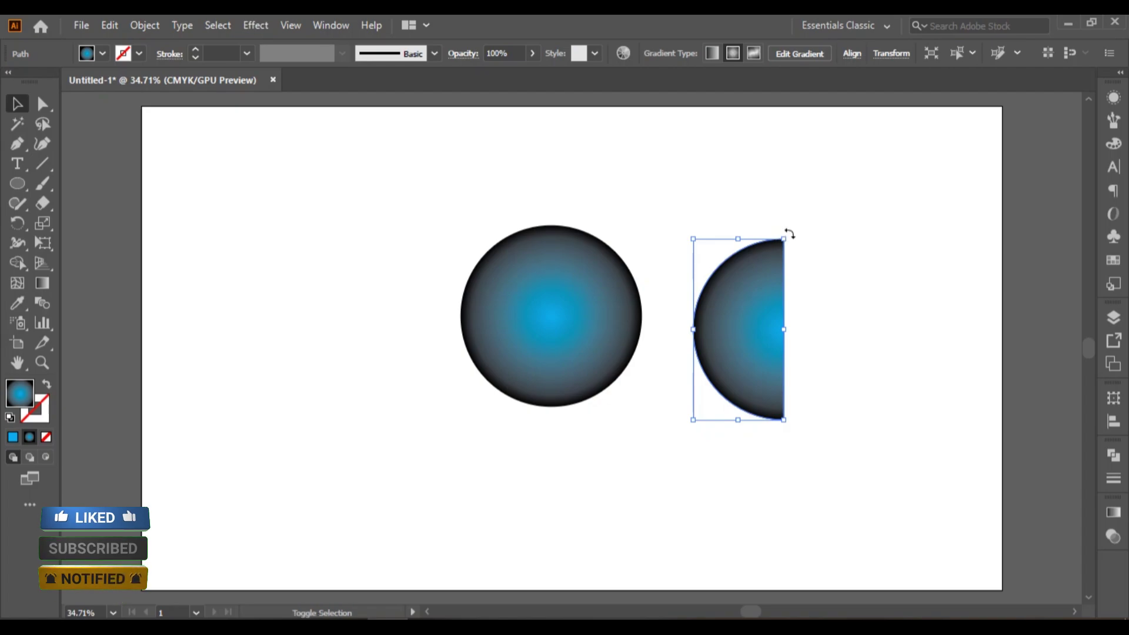
pyautogui.moveTo(821, 268); pyautogui.dragTo(868, 371)
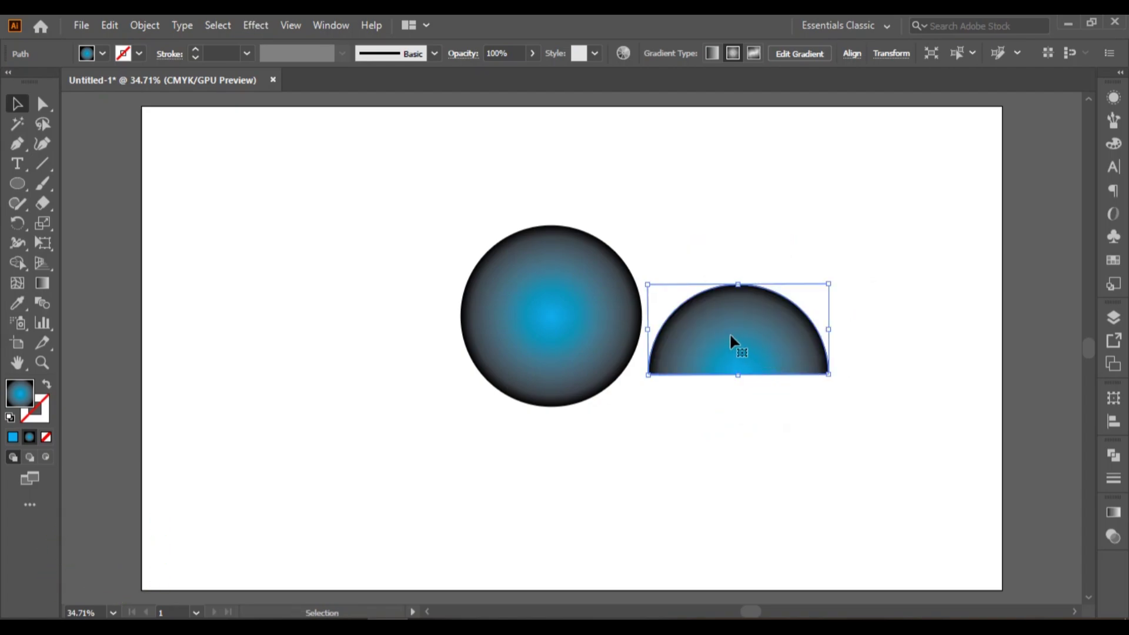
pyautogui.moveTo(746, 370)
pyautogui.mouseDown()
pyautogui.moveTo(586, 210)
pyautogui.moveTo(562, 222)
pyautogui.mouseUp()
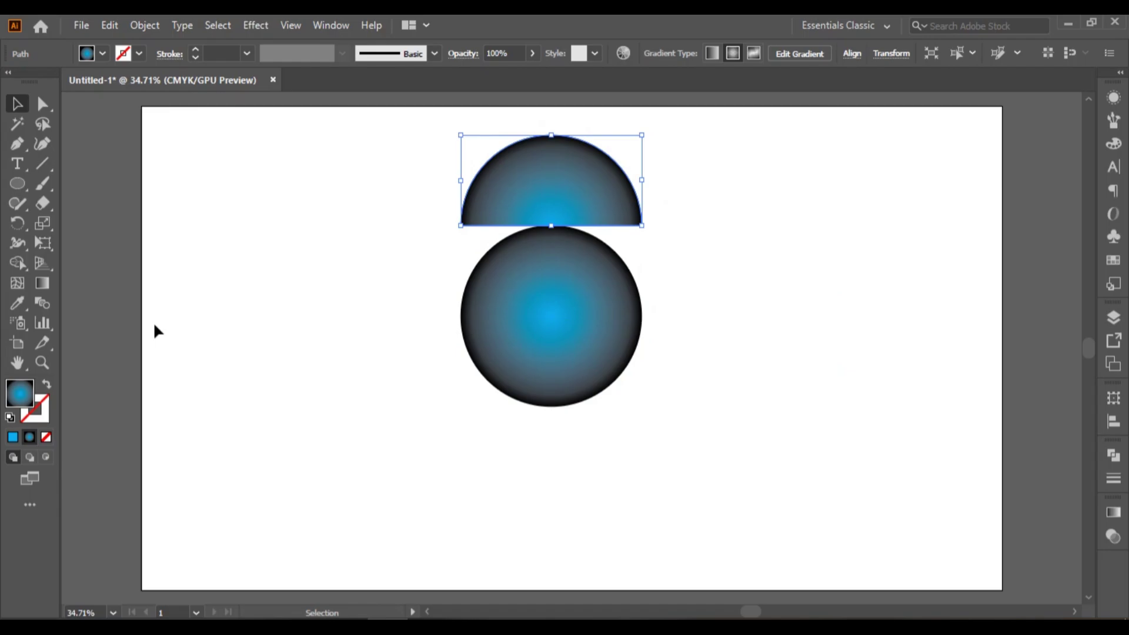
# Switch to the Rotate tool to turn the half-circle around the circle's centre
pyautogui.click(18, 224)
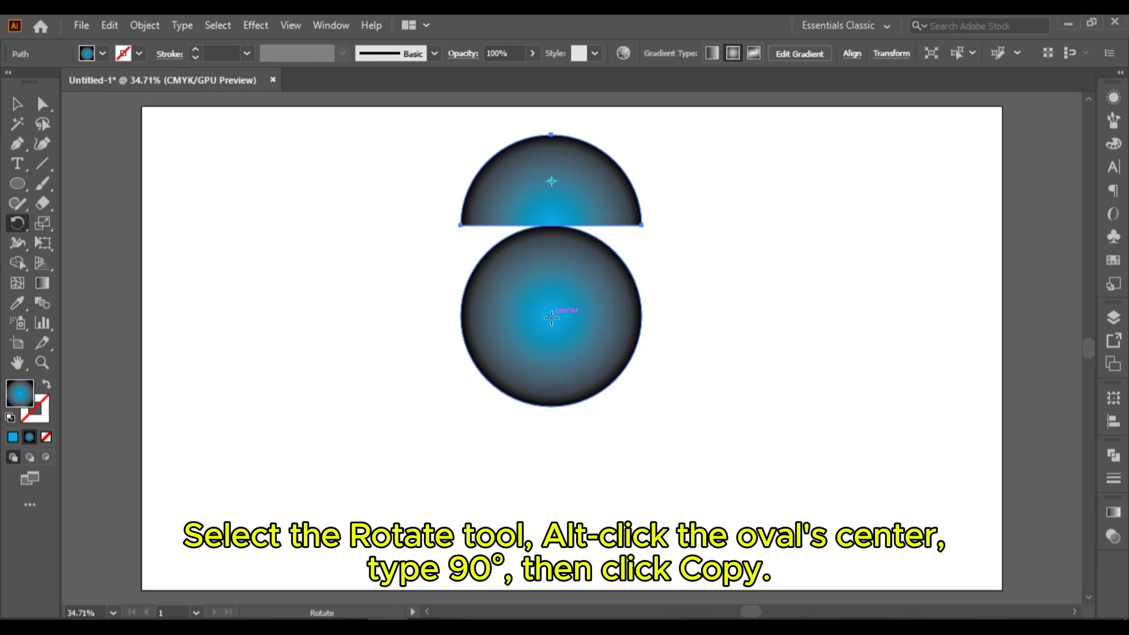
# Make 90° rotated copies of the half-circle around the circle's centre, plus a spare copy to the right
pyautogui.keyDown('alt'); pyautogui.click(552, 318); pyautogui.keyUp('alt')
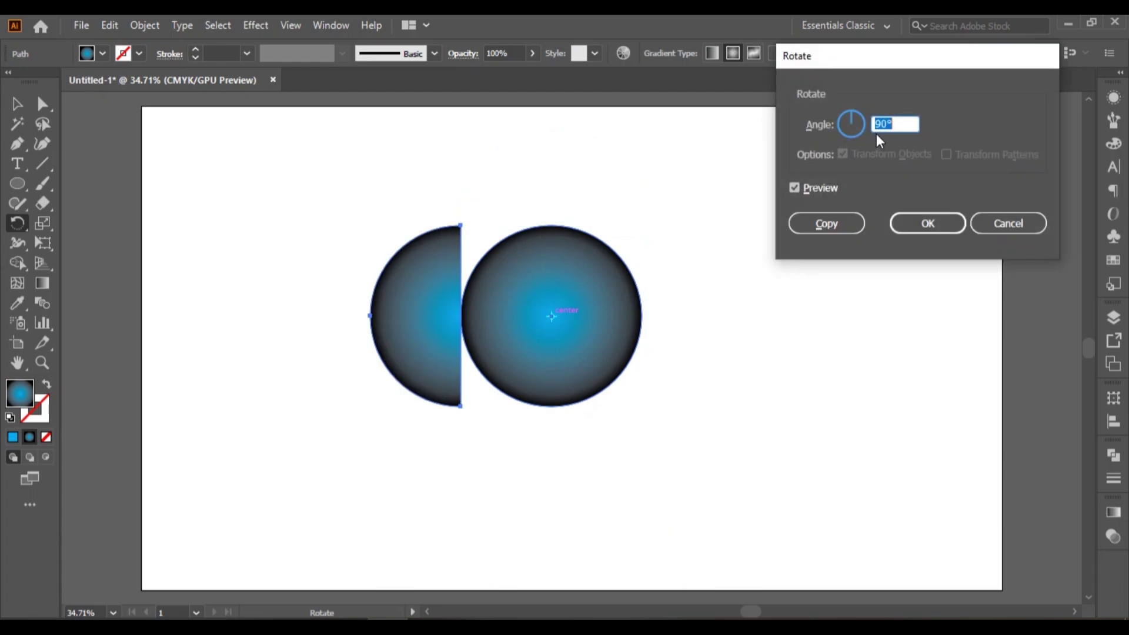
pyautogui.click(829, 221)
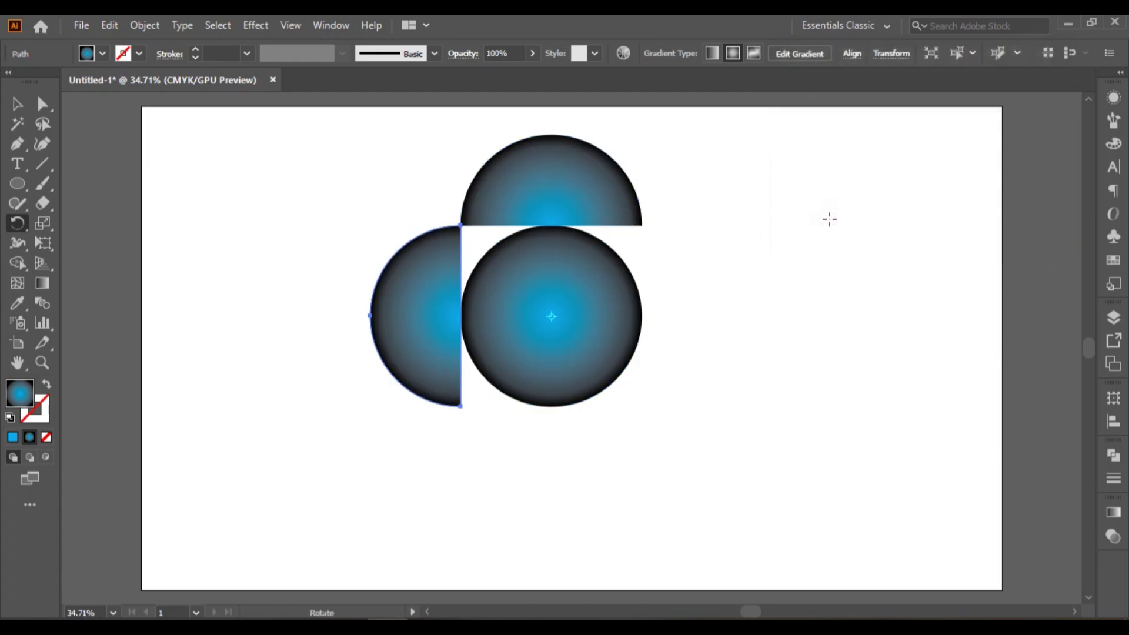
pyautogui.hotkey('ctrl', 'd')
pyautogui.hotkey('ctrl', 'd')
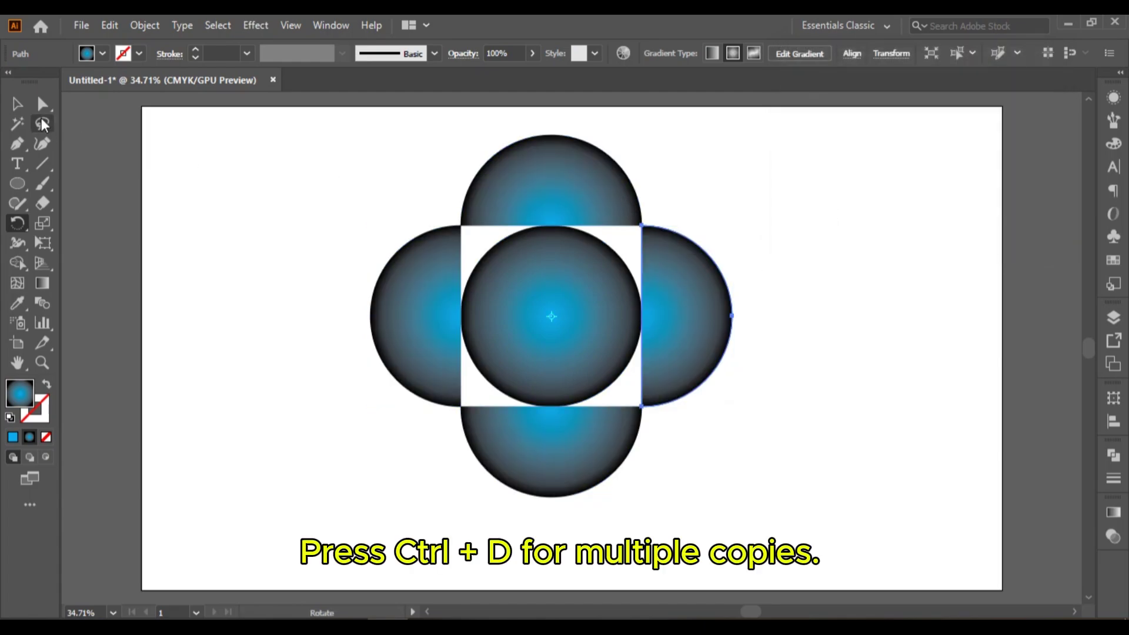
pyautogui.click(17, 104)
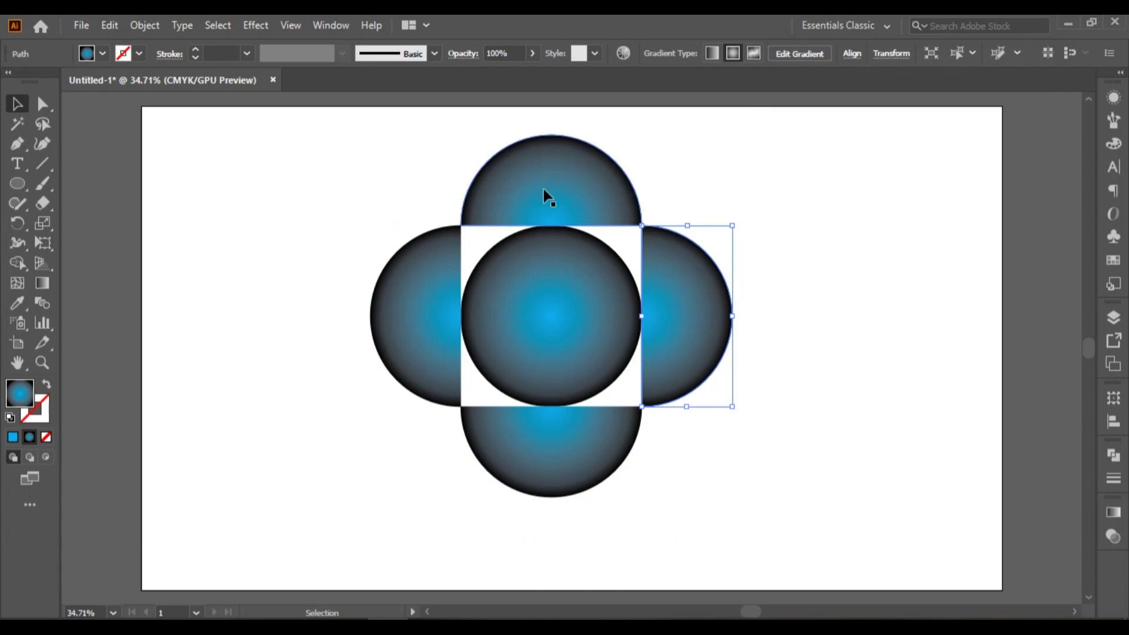
pyautogui.moveTo(547, 197); pyautogui.dragTo(873, 257)
pyautogui.click(874, 350)
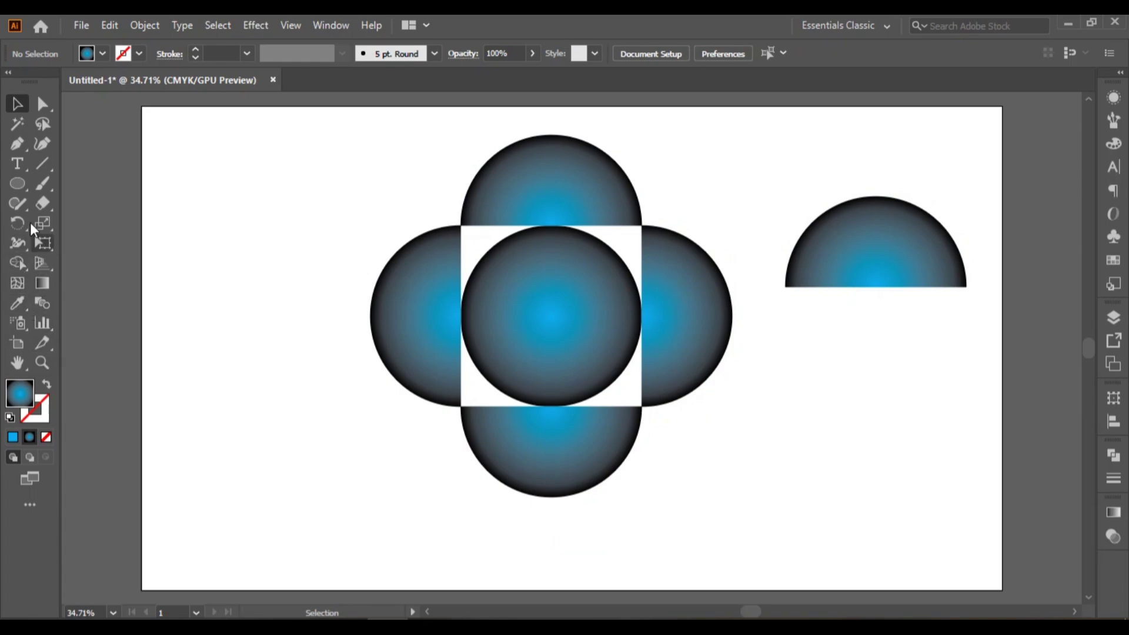
# Draw a vertical line through the spare half-circle and Pathfinder-Divide them
pyautogui.click(38, 168)
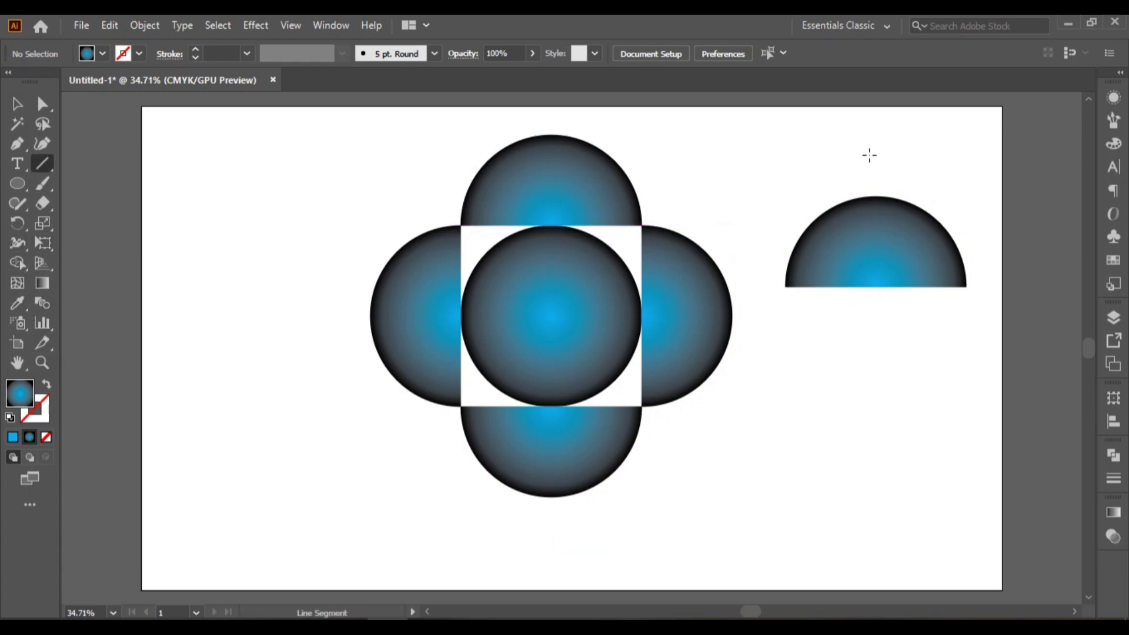
pyautogui.moveTo(876, 154); pyautogui.dragTo(900, 374)
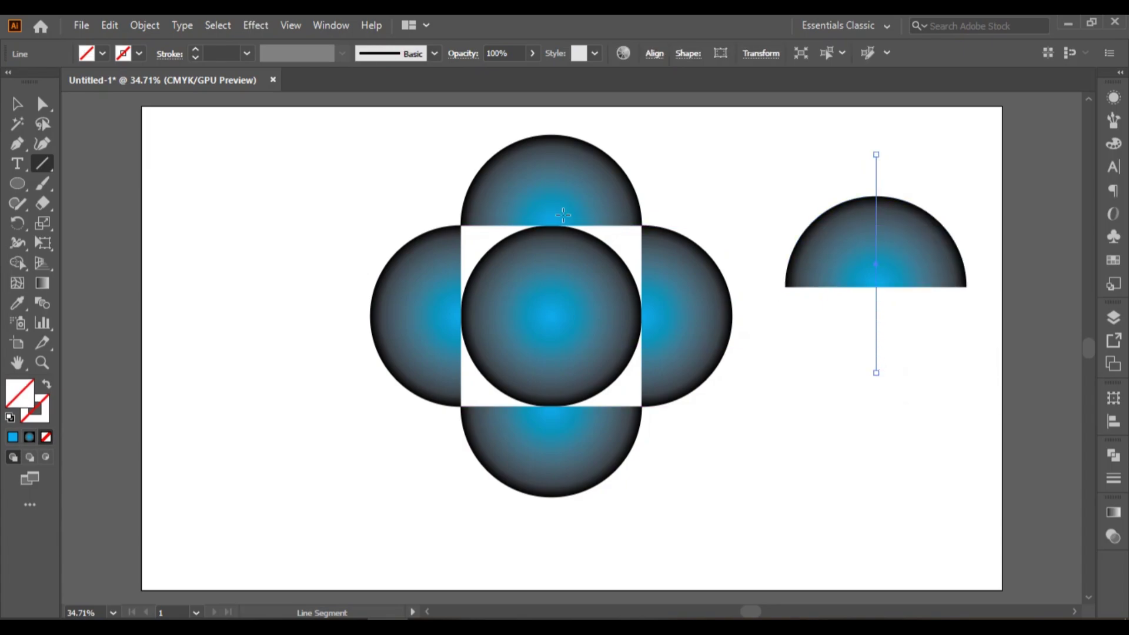
pyautogui.click(16, 103)
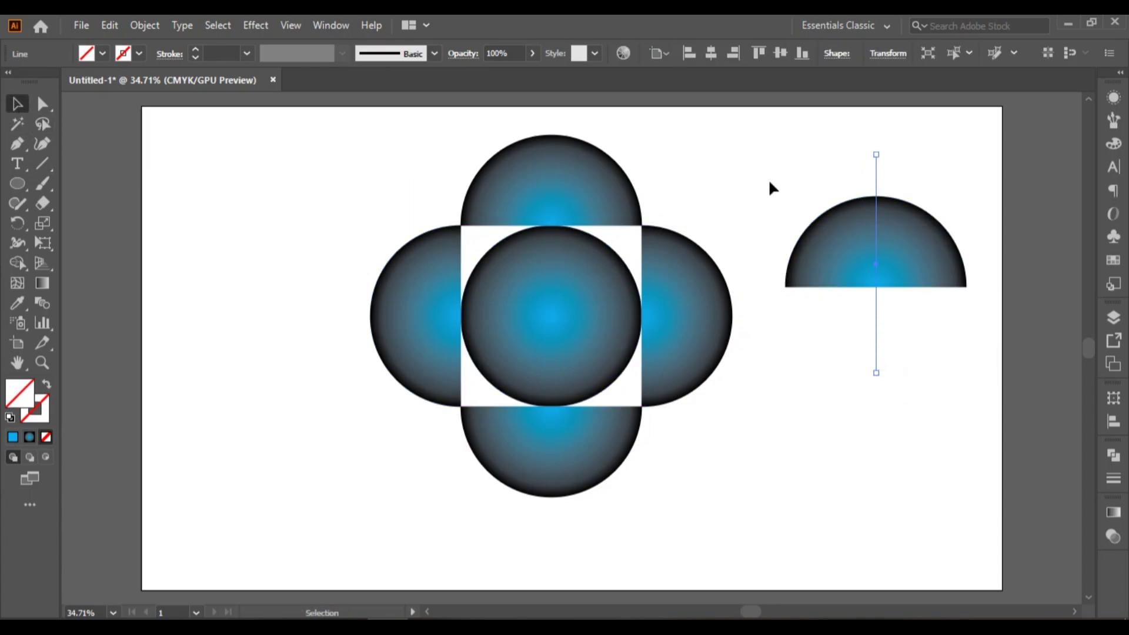
pyautogui.moveTo(768, 180)
pyautogui.mouseDown()
pyautogui.moveTo(888, 311)
pyautogui.moveTo(958, 311)
pyautogui.mouseUp()
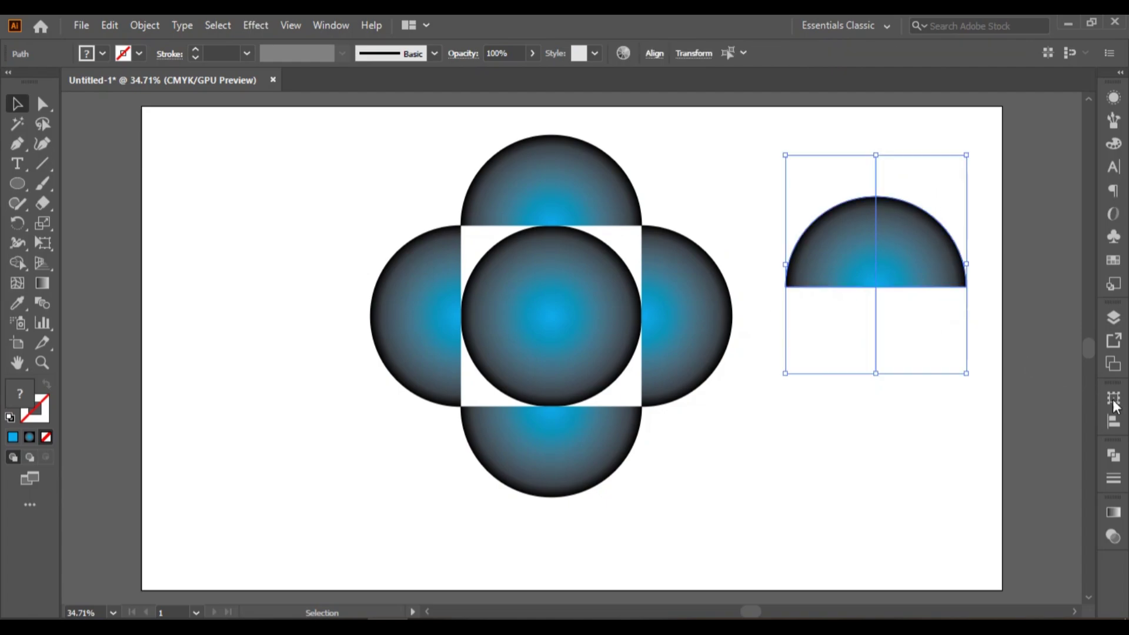
pyautogui.click(1114, 454)
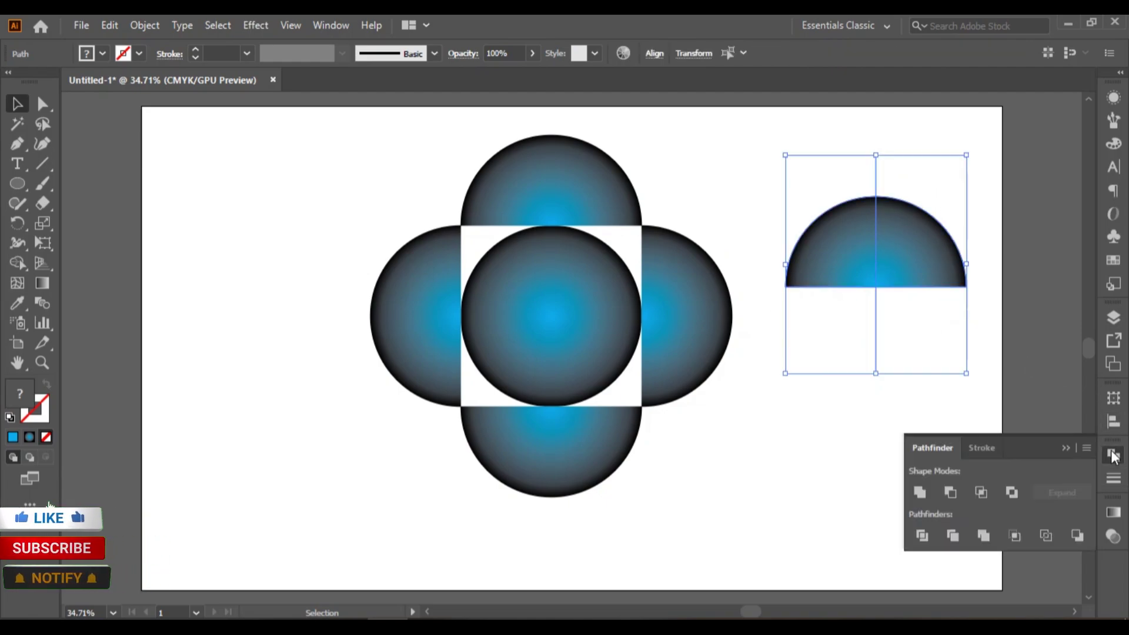
pyautogui.click(922, 533)
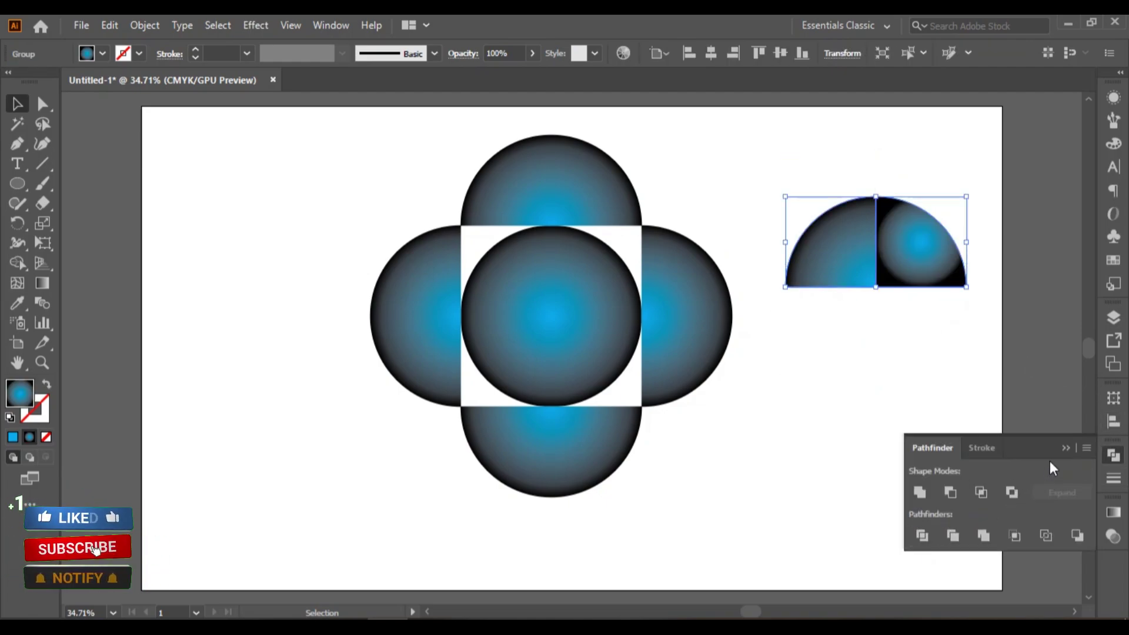
pyautogui.click(1067, 446)
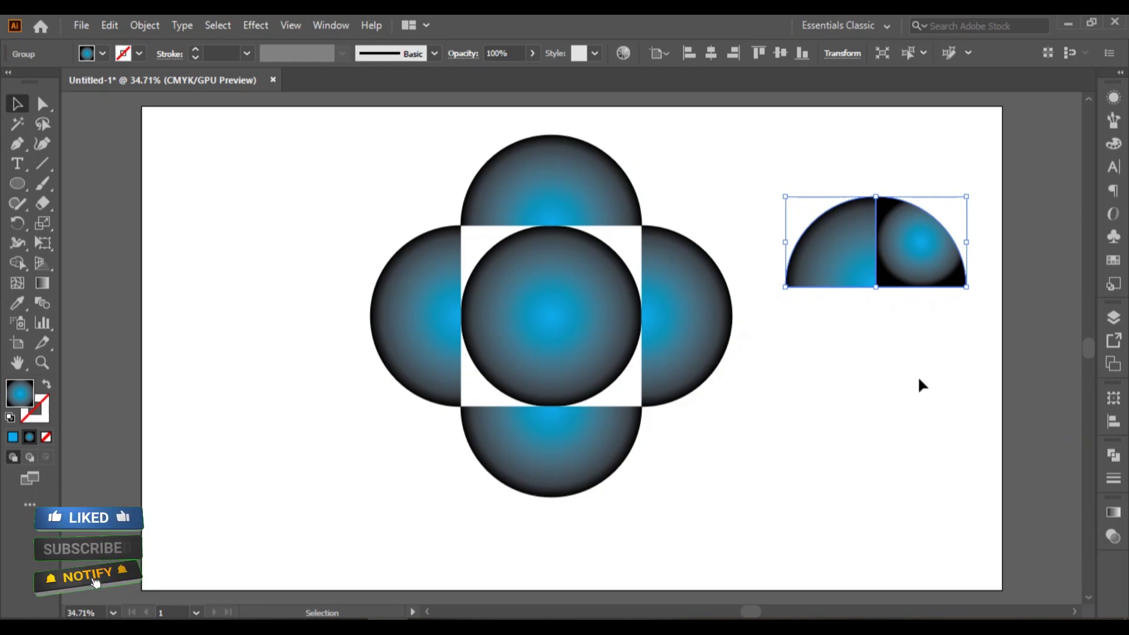
# Ungroup the divided pieces and delete the right quarter, keeping the left quarter-circle
pyautogui.rightClick(893, 254)
pyautogui.click(948, 395)
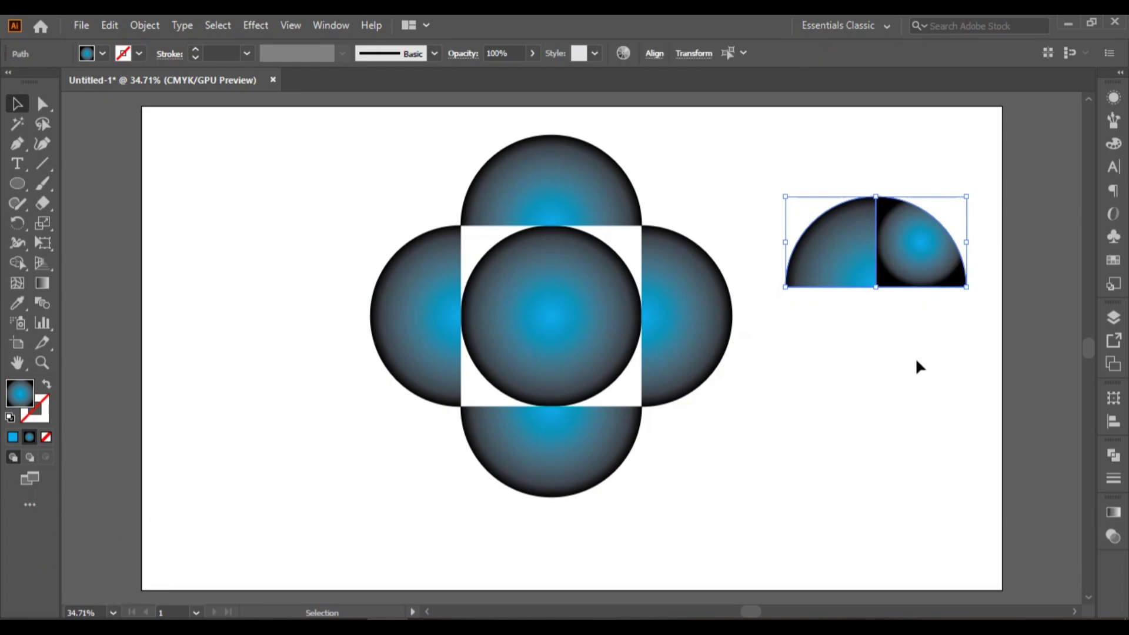
pyautogui.click(912, 351)
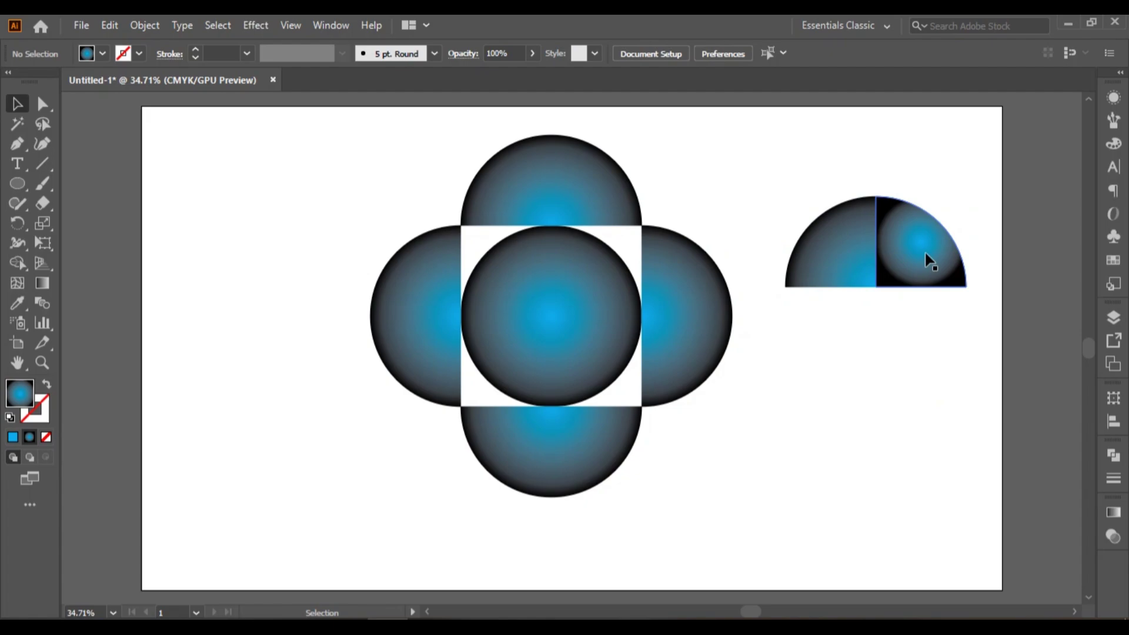
pyautogui.click(924, 249)
pyautogui.press('Delete')
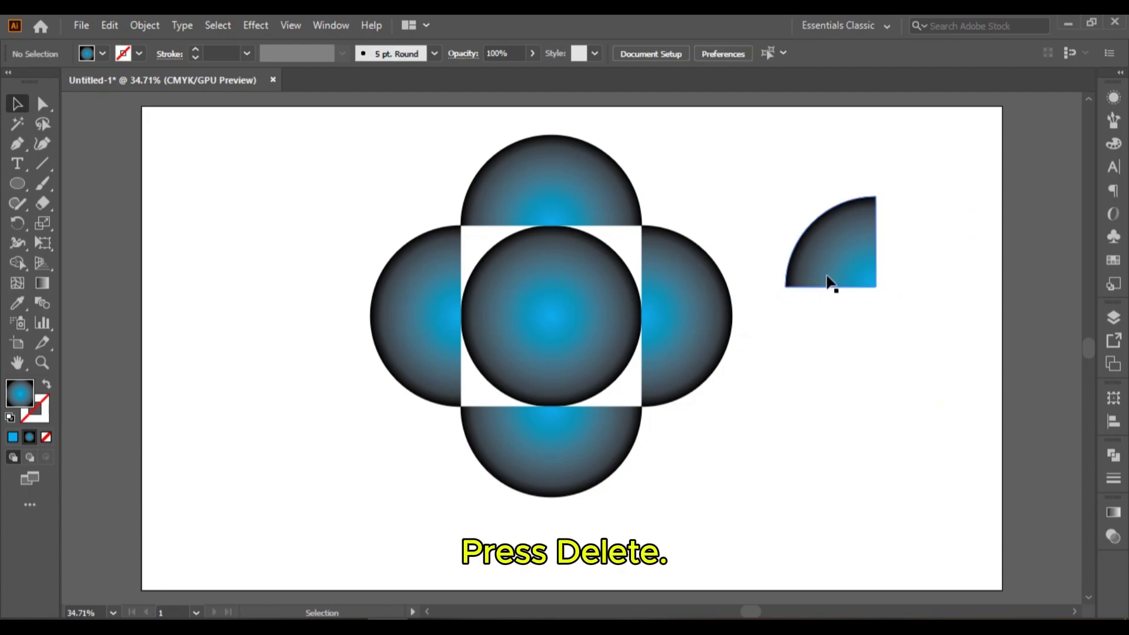
# Move the quarter-circle to the top-left corner and rotate-copy it 90° around the centre into all four corners
pyautogui.moveTo(843, 263); pyautogui.dragTo(425, 200)
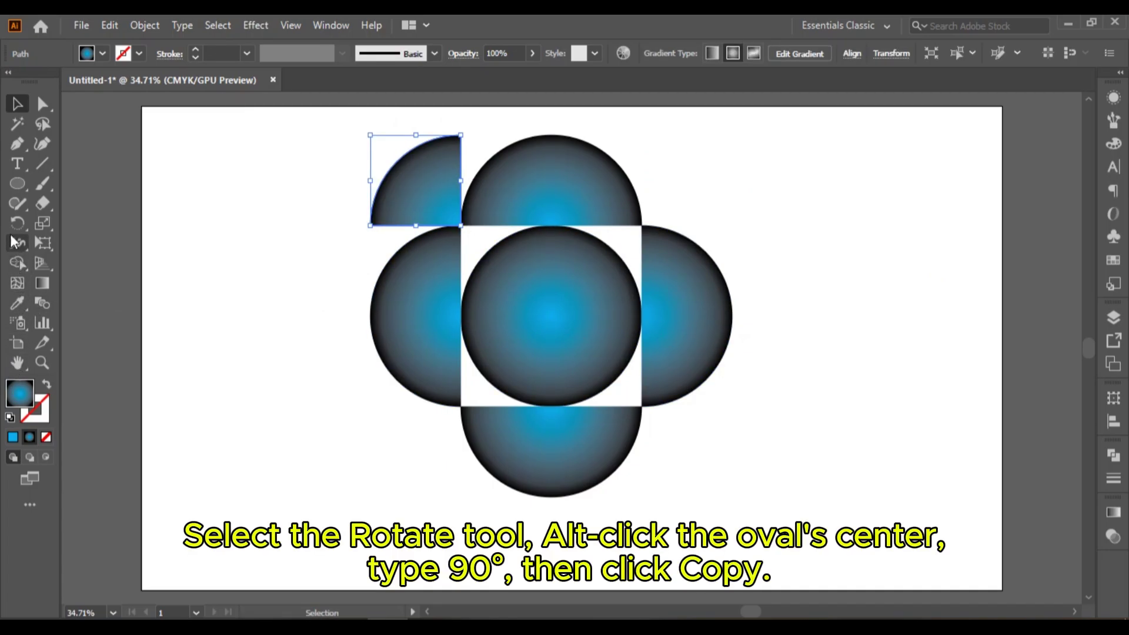
pyautogui.click(16, 224)
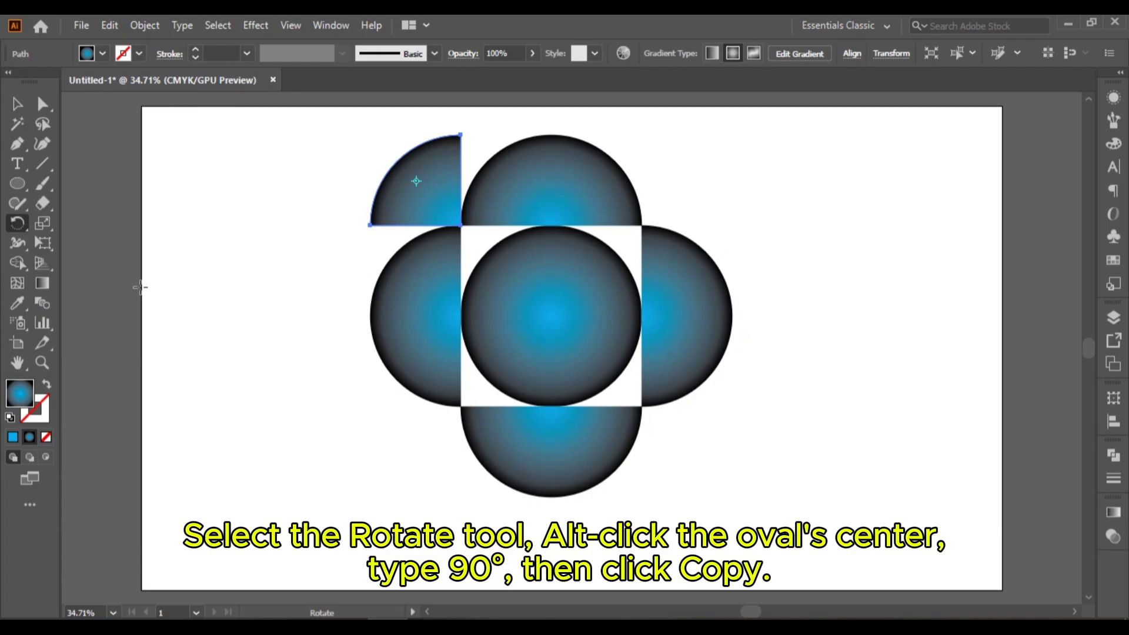
pyautogui.keyDown('alt'); pyautogui.click(551, 316); pyautogui.keyUp('alt')
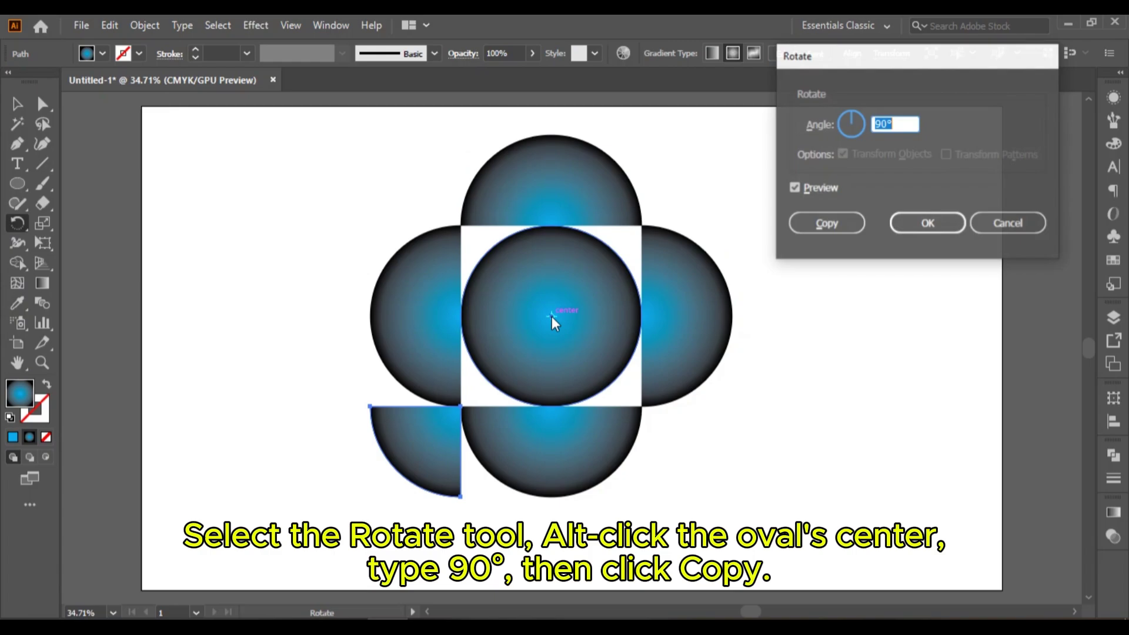
pyautogui.click(827, 224)
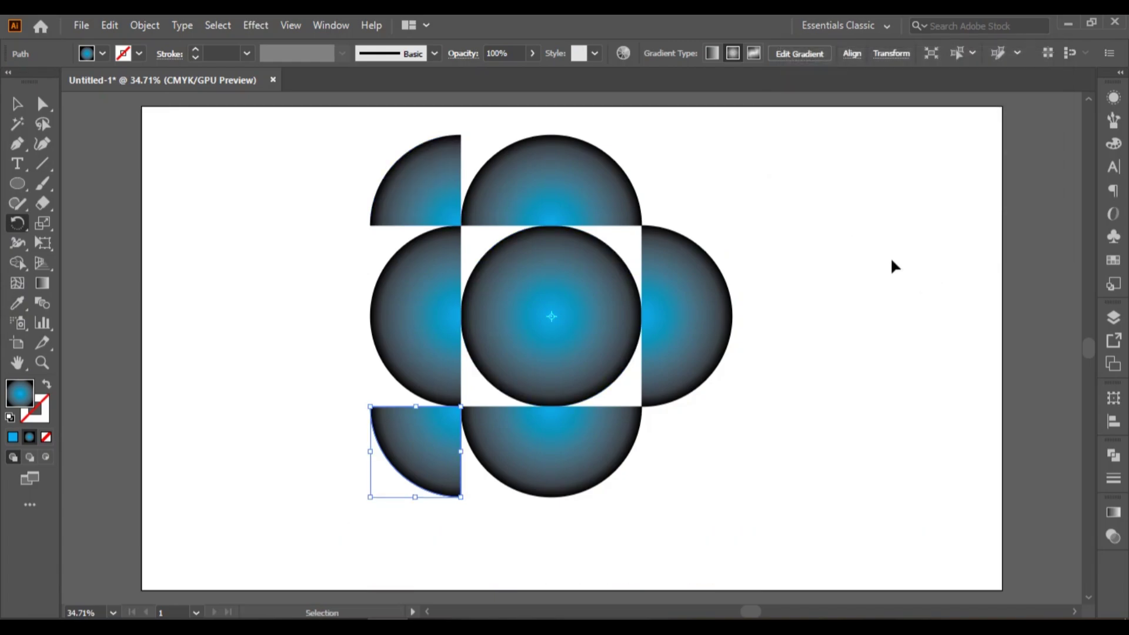
pyautogui.hotkey('ctrl', 'd')
pyautogui.hotkey('ctrl', 'd')
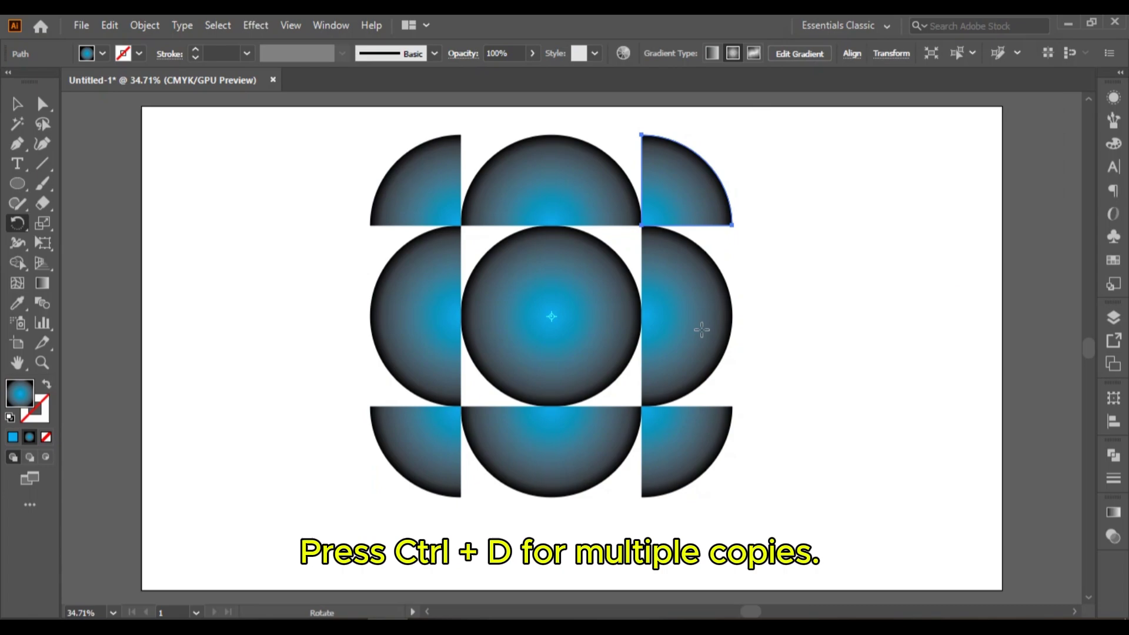
pyautogui.click(16, 104)
pyautogui.click(259, 207)
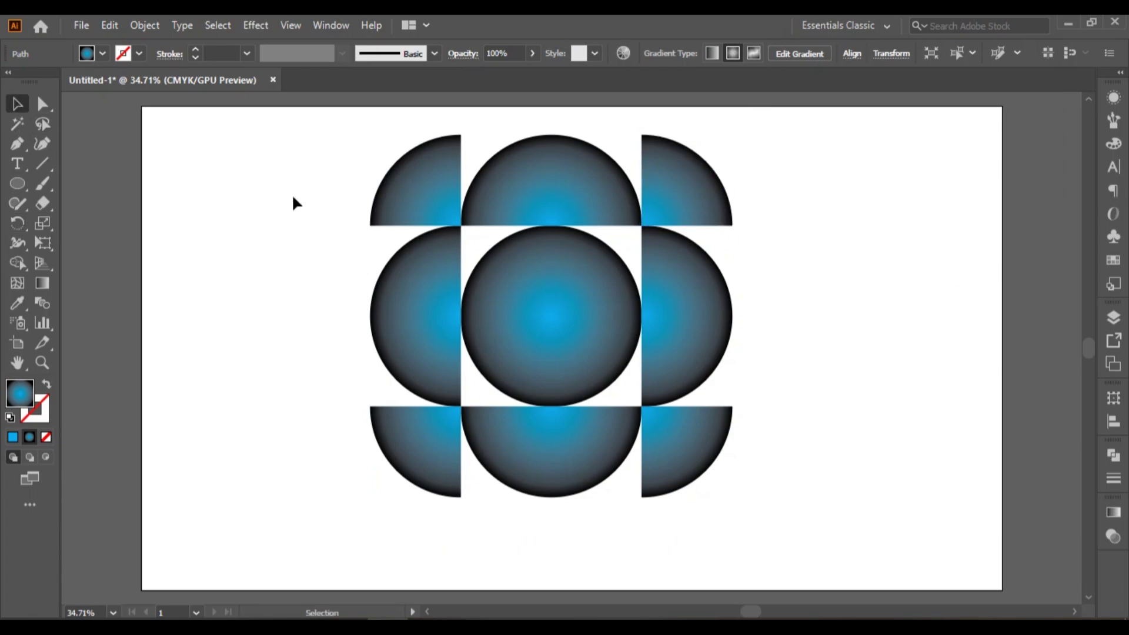
# Select the whole pattern, scale it down, nudge it upward, and group it
pyautogui.moveTo(285, 149); pyautogui.dragTo(810, 491)
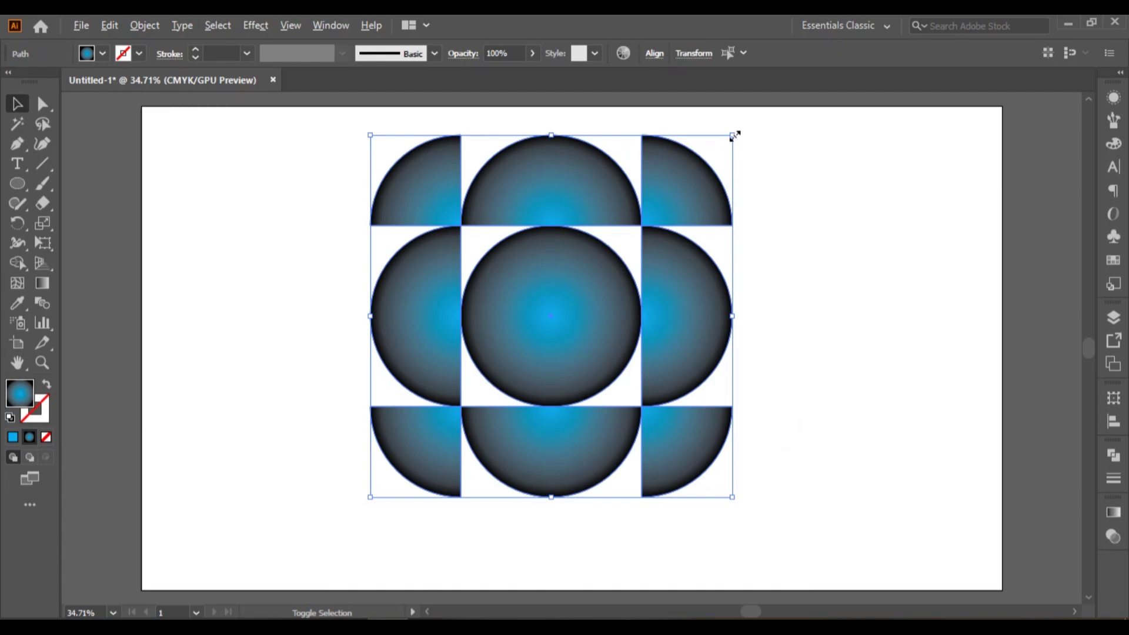
pyautogui.moveTo(734, 136); pyautogui.dragTo(675, 193)
pyautogui.moveTo(560, 300)
pyautogui.mouseDown()
pyautogui.moveTo(552, 276)
pyautogui.moveTo(581, 234)
pyautogui.mouseUp()
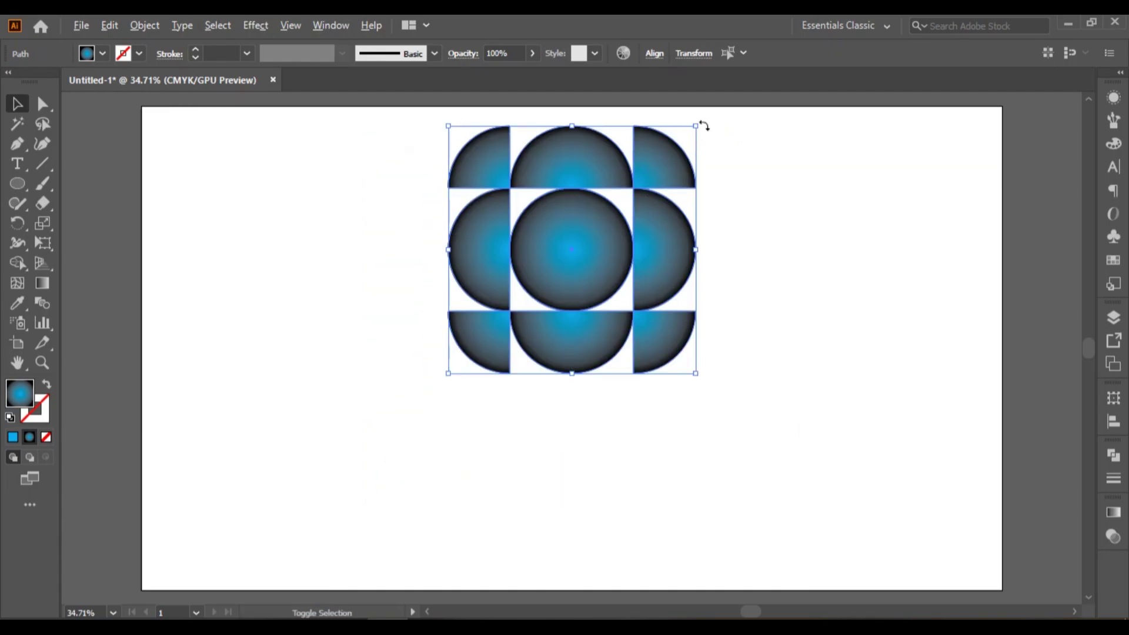
pyautogui.moveTo(699, 124); pyautogui.dragTo(659, 165)
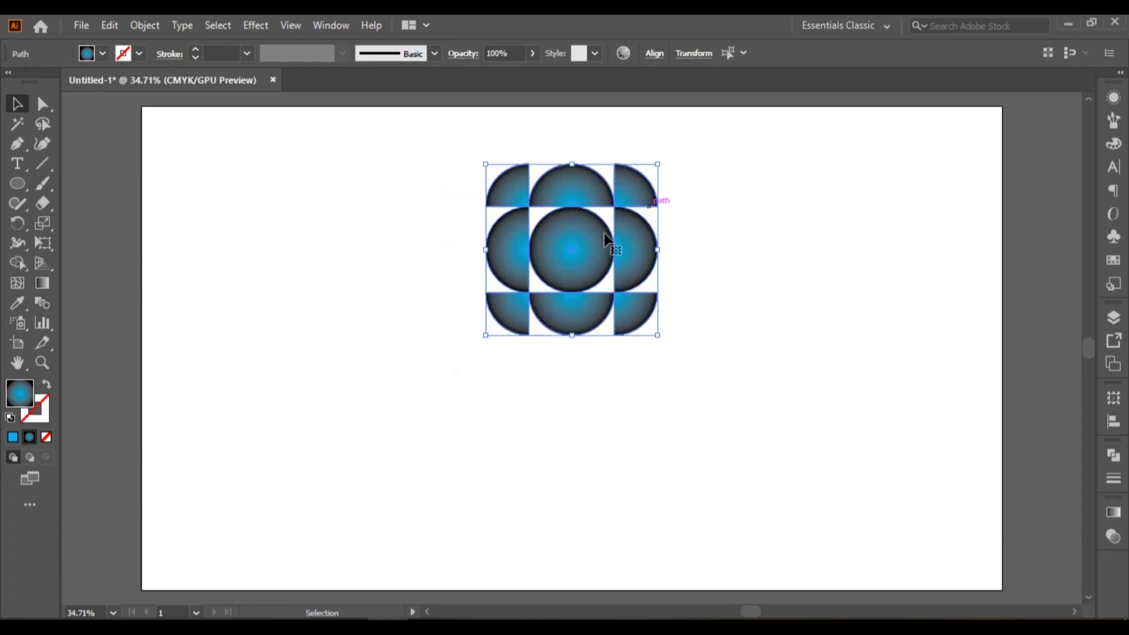
pyautogui.rightClick(594, 245)
pyautogui.click(645, 342)
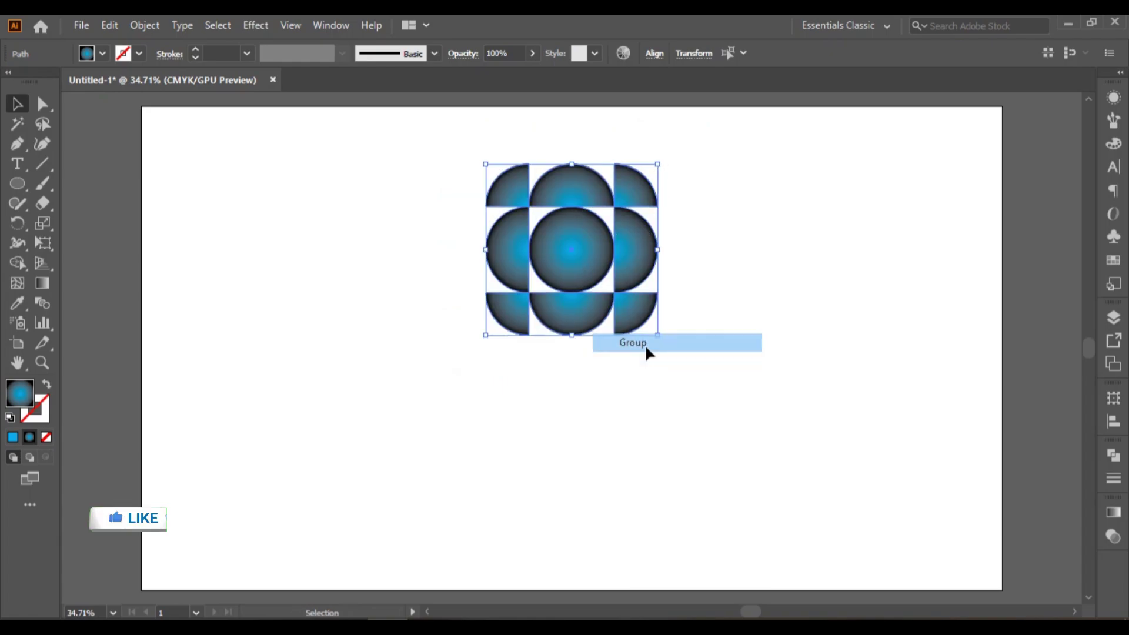
# Reflect a copy of the grouped pattern horizontally and place it directly below the original
pyautogui.rightClick(583, 239)
pyautogui.moveTo(634, 424)
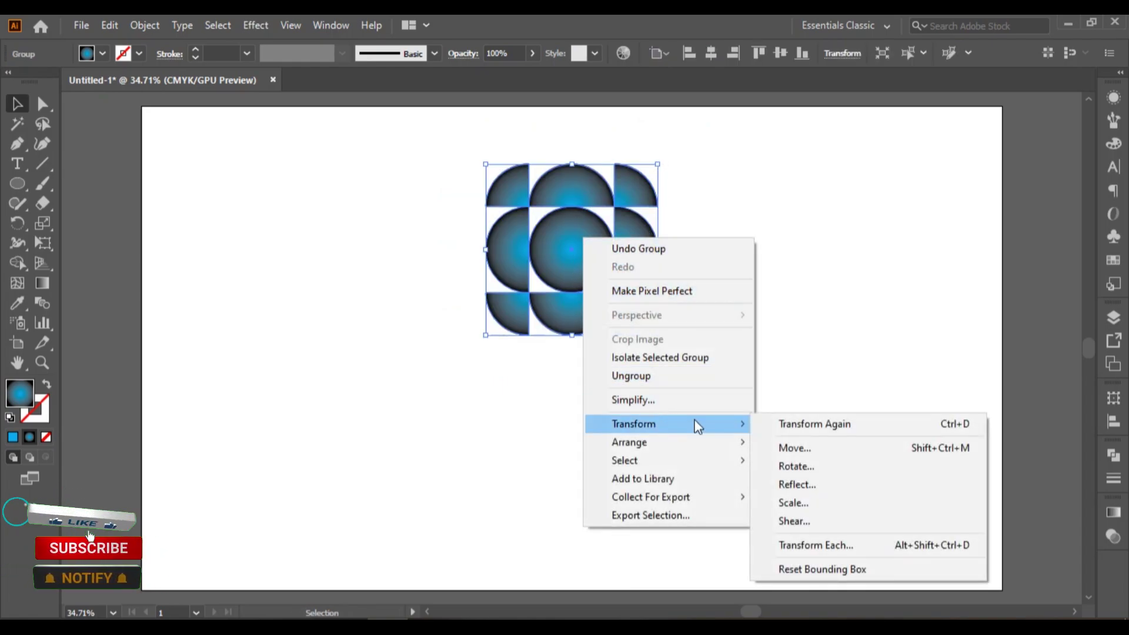
pyautogui.click(798, 484)
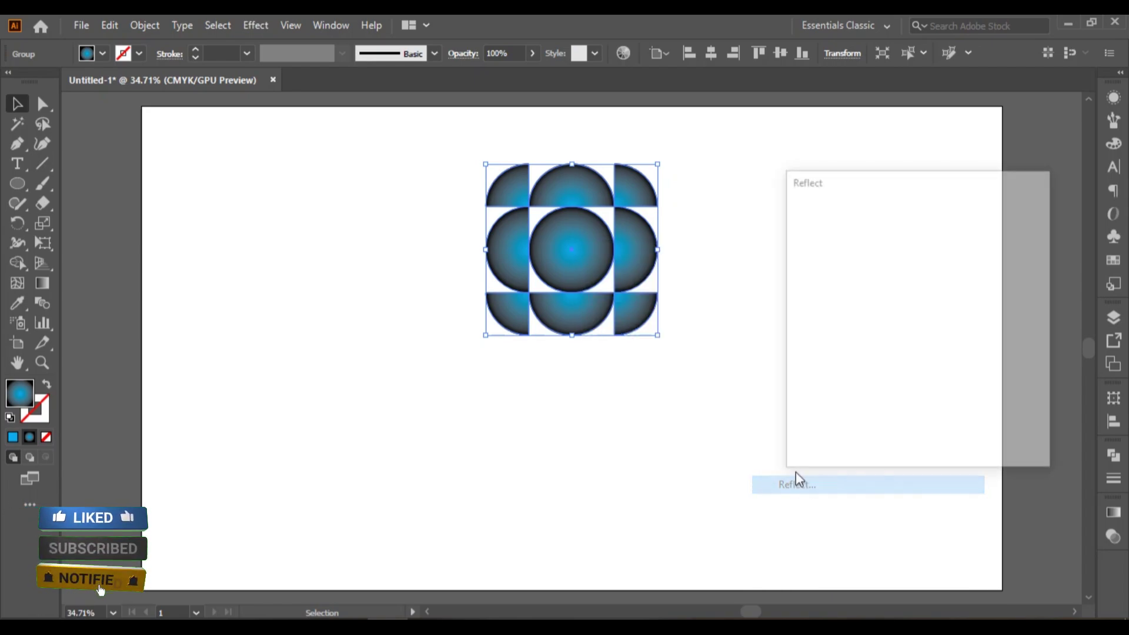
pyautogui.click(831, 438)
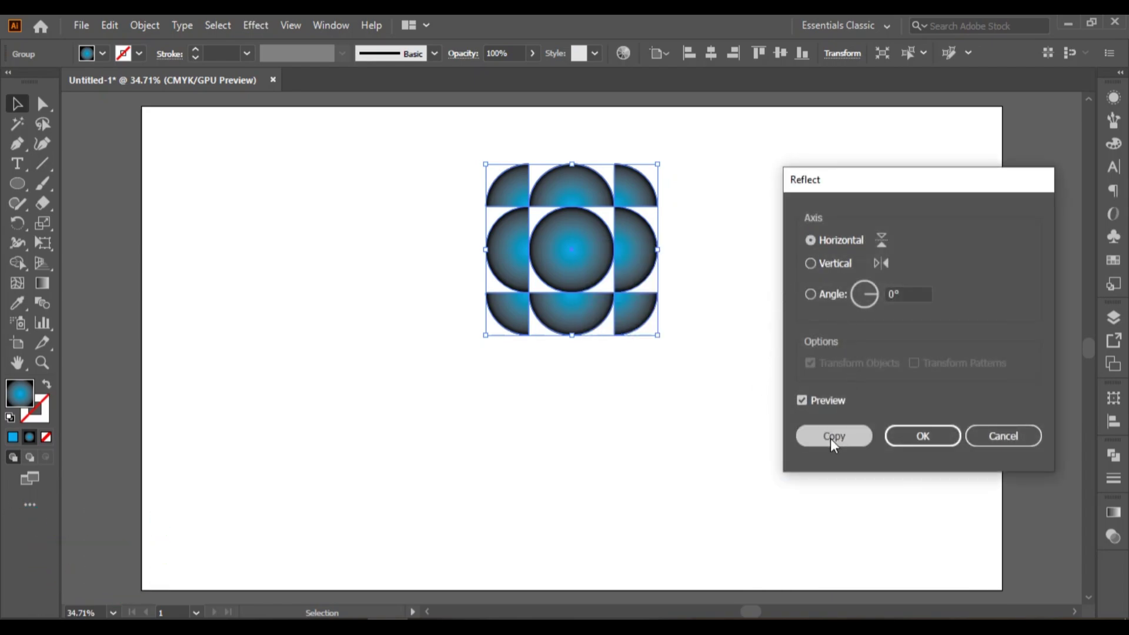
pyautogui.moveTo(581, 243); pyautogui.dragTo(580, 426)
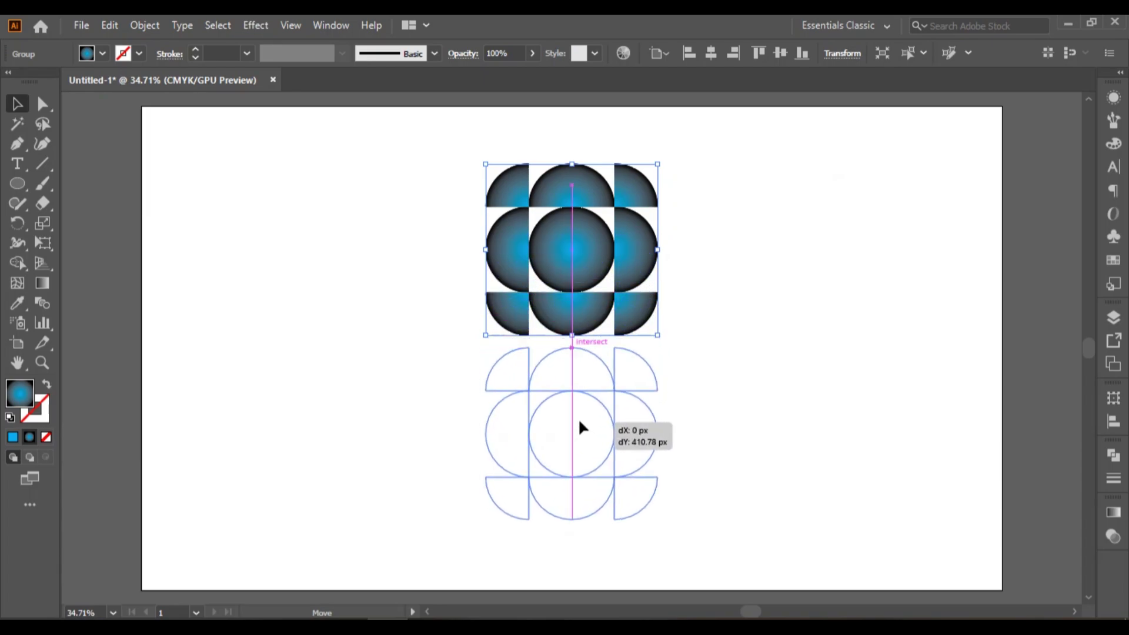
pyautogui.moveTo(580, 427); pyautogui.dragTo(575, 430)
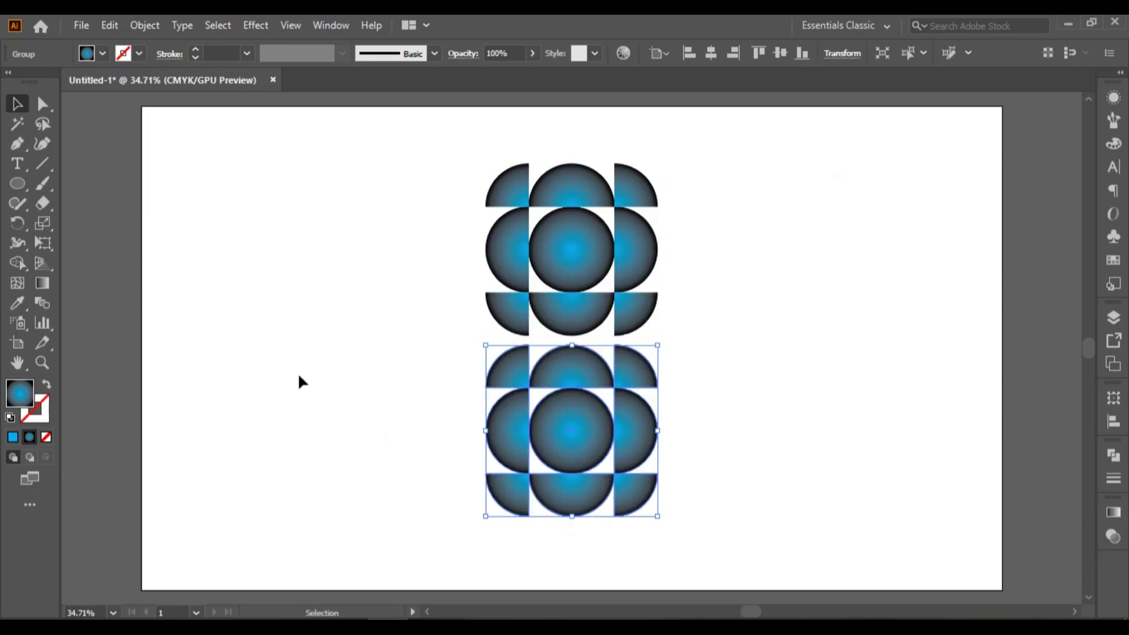
pyautogui.click(312, 356)
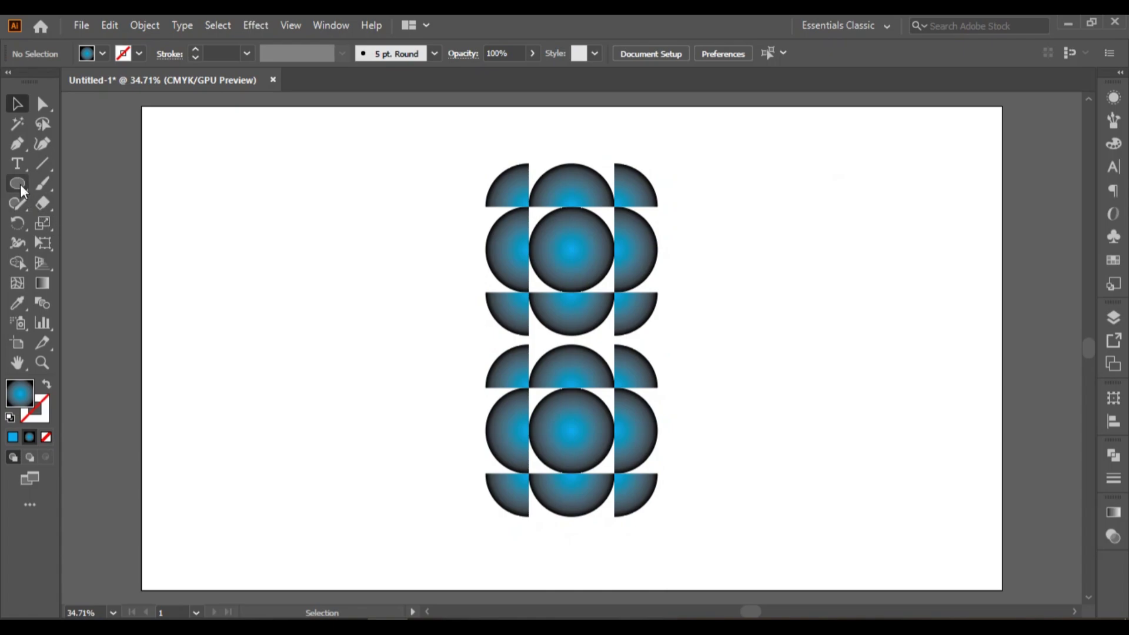
# Draw a rectangle over the lower copy and fill it with the White, Black gradient
pyautogui.moveTo(19, 183); pyautogui.dragTo(66, 184)
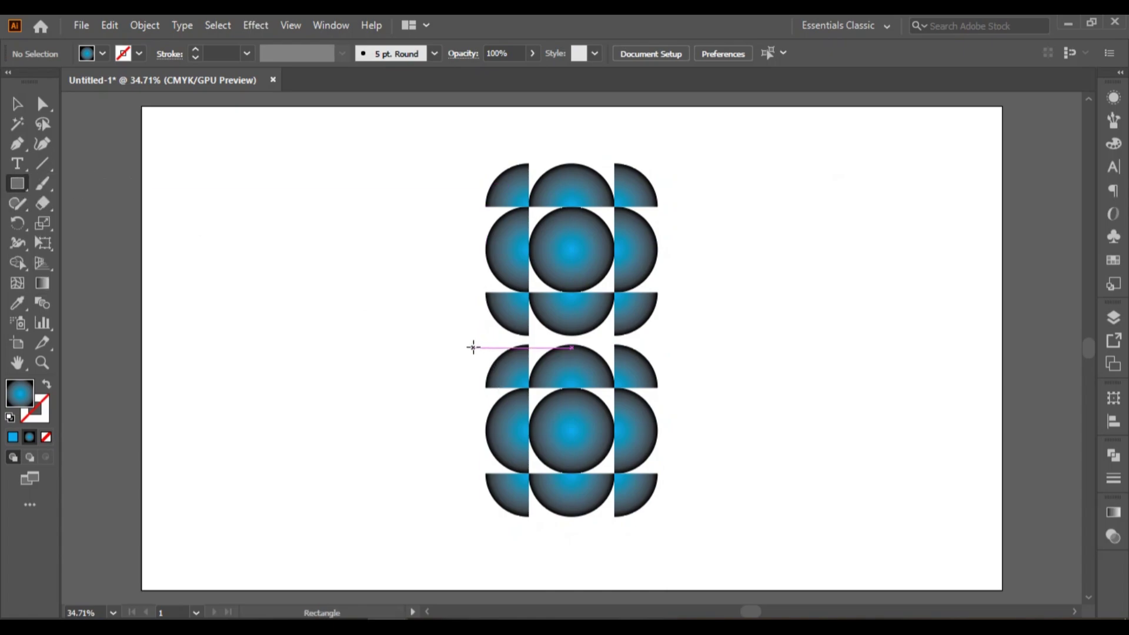
pyautogui.moveTo(479, 346)
pyautogui.mouseDown()
pyautogui.moveTo(487, 416)
pyautogui.moveTo(676, 515)
pyautogui.moveTo(661, 515)
pyautogui.mouseUp()
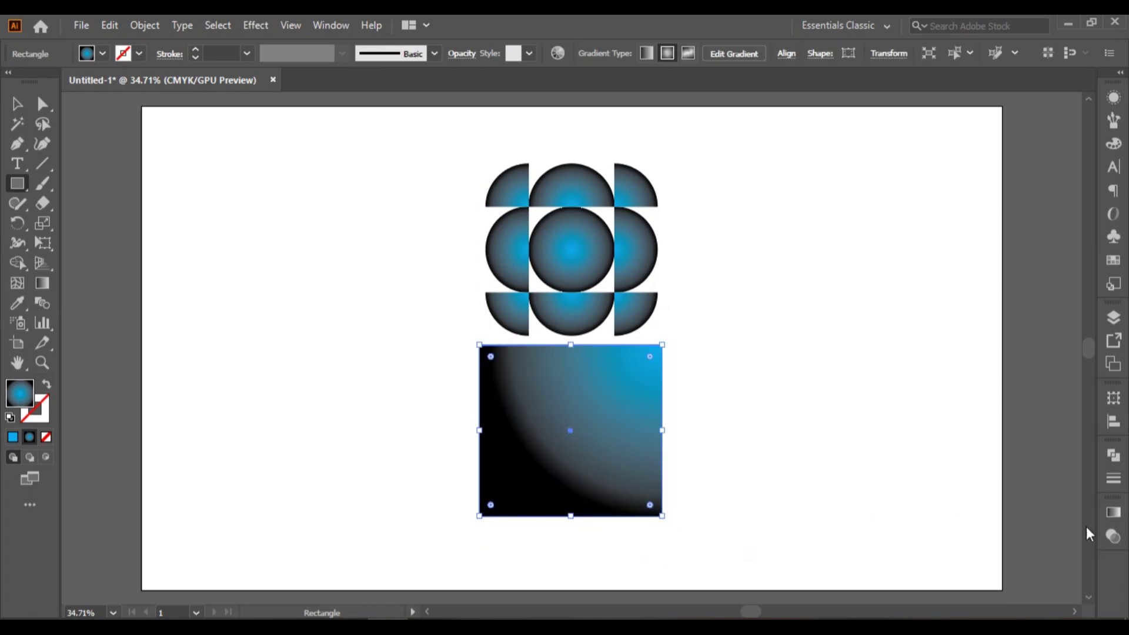
pyautogui.click(1113, 513)
pyautogui.click(940, 423)
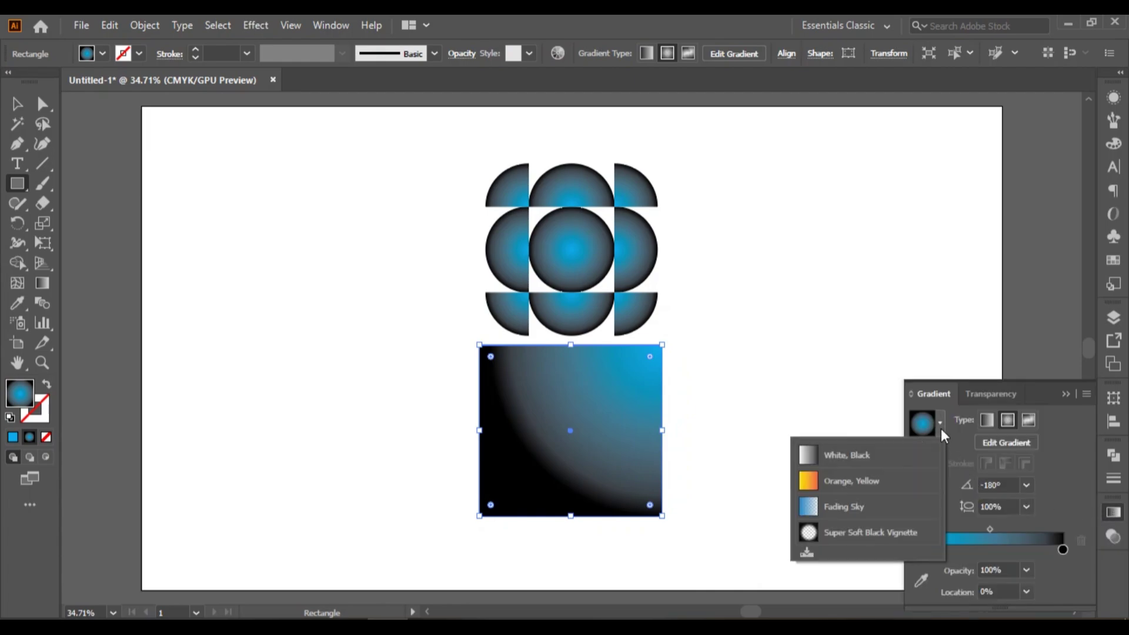
pyautogui.click(857, 458)
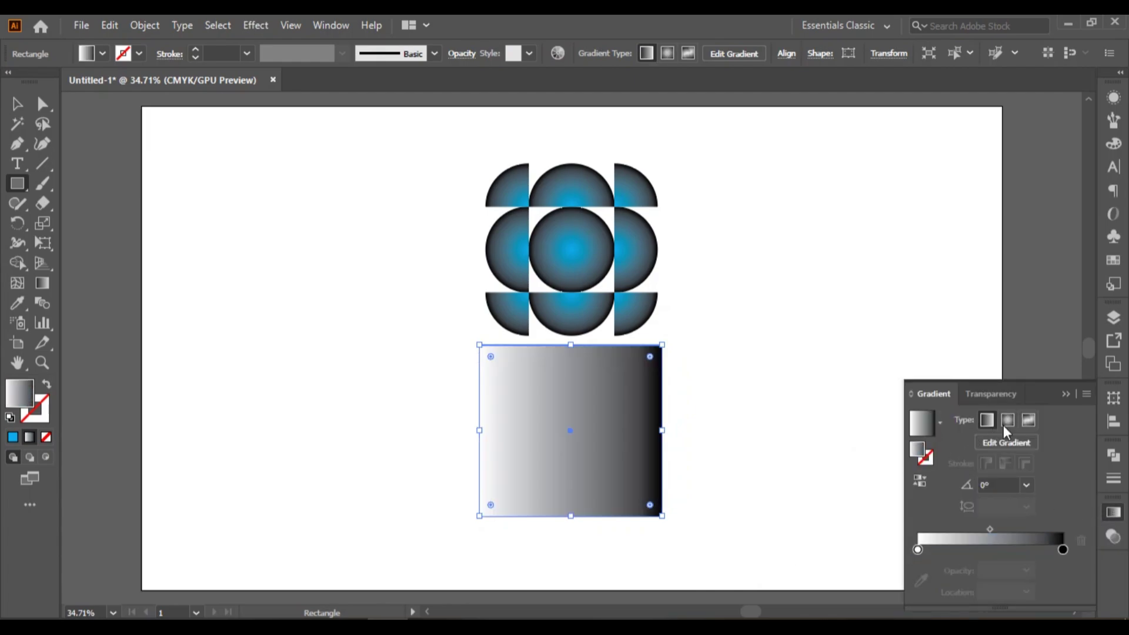
pyautogui.click(1065, 394)
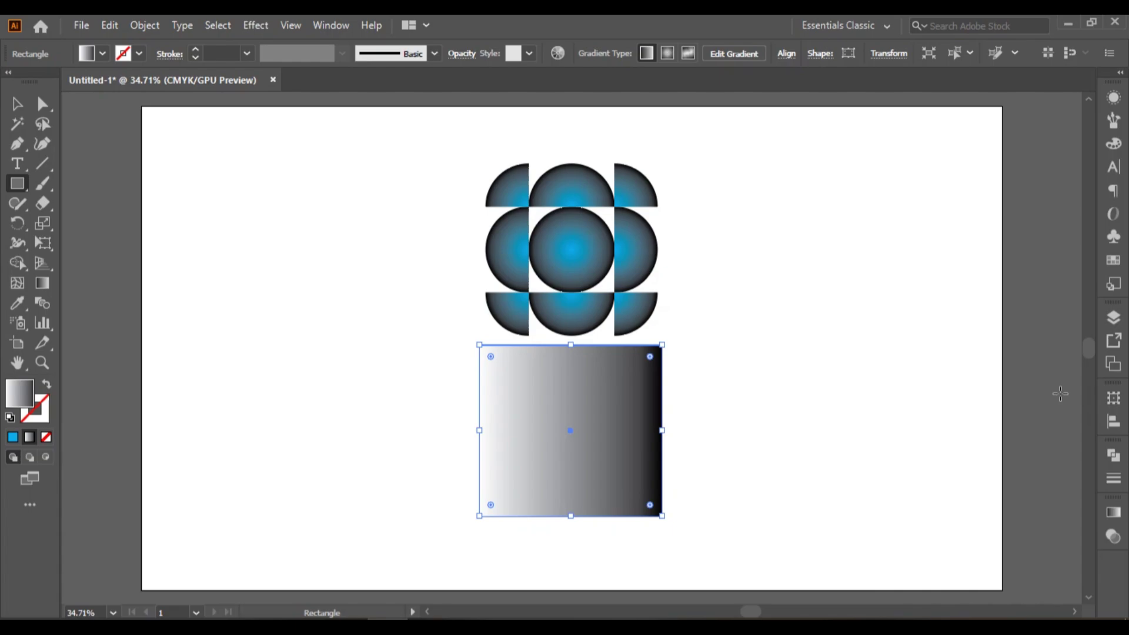
# Run the gradient white at top to black at bottom, raise its midpoint, and select both objects
pyautogui.click(42, 284)
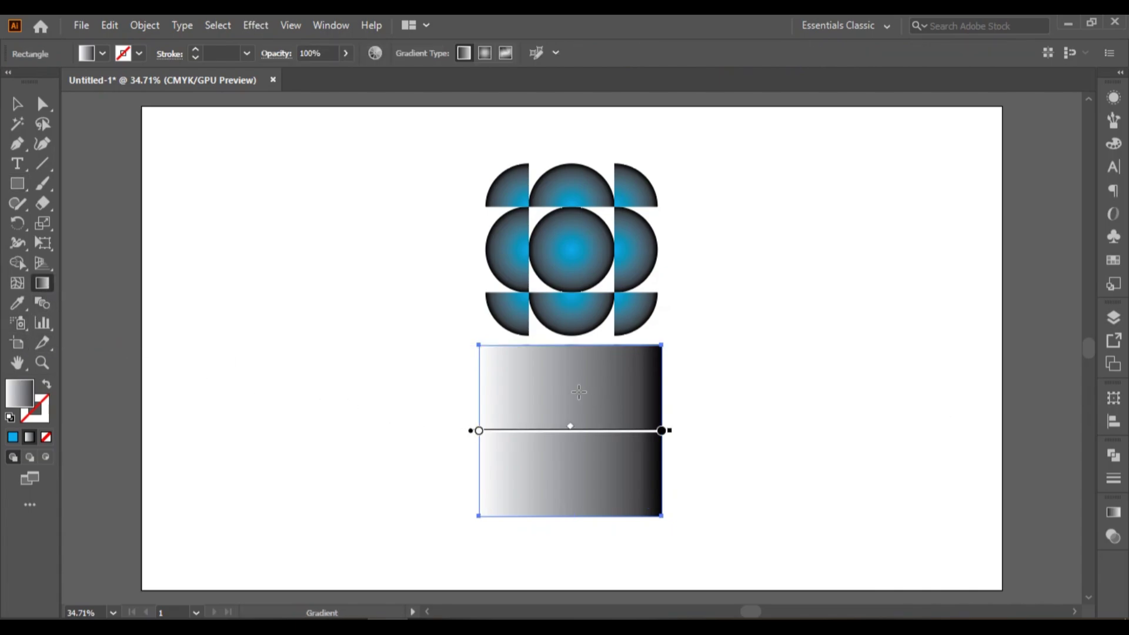
pyautogui.moveTo(569, 349); pyautogui.dragTo(571, 517)
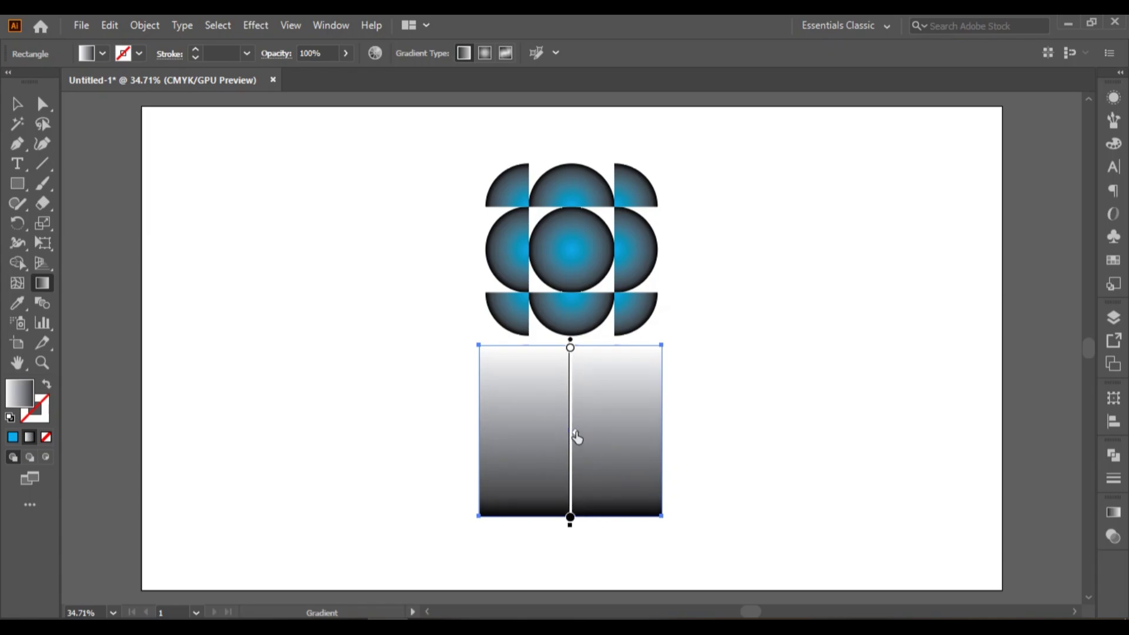
pyautogui.moveTo(577, 436); pyautogui.dragTo(579, 395)
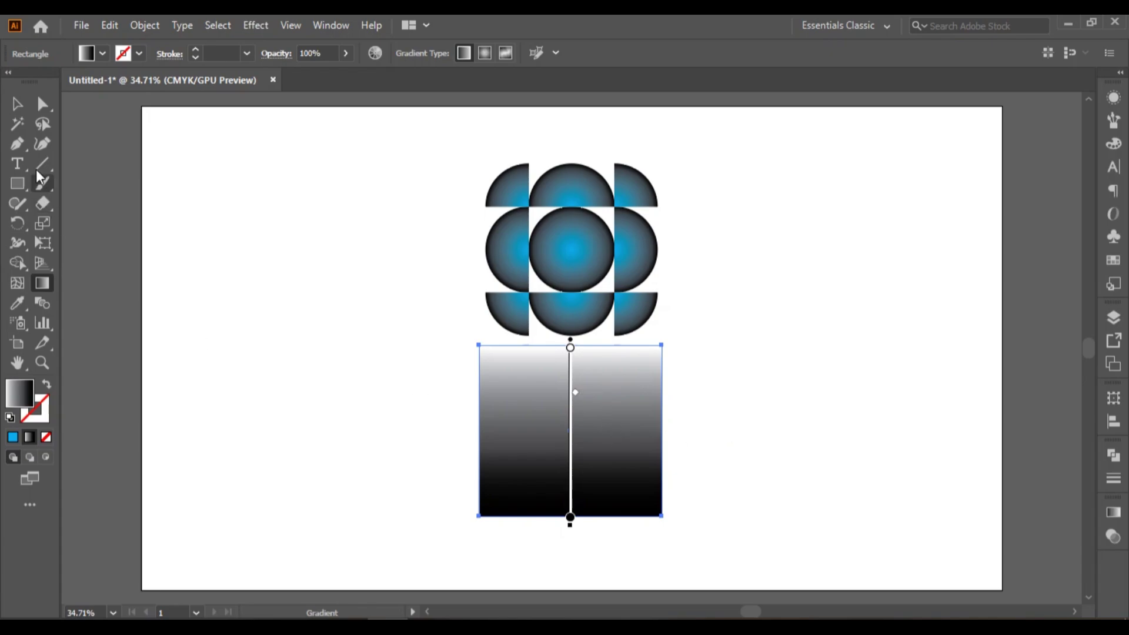
pyautogui.press('v')
pyautogui.moveTo(435, 362); pyautogui.dragTo(736, 558)
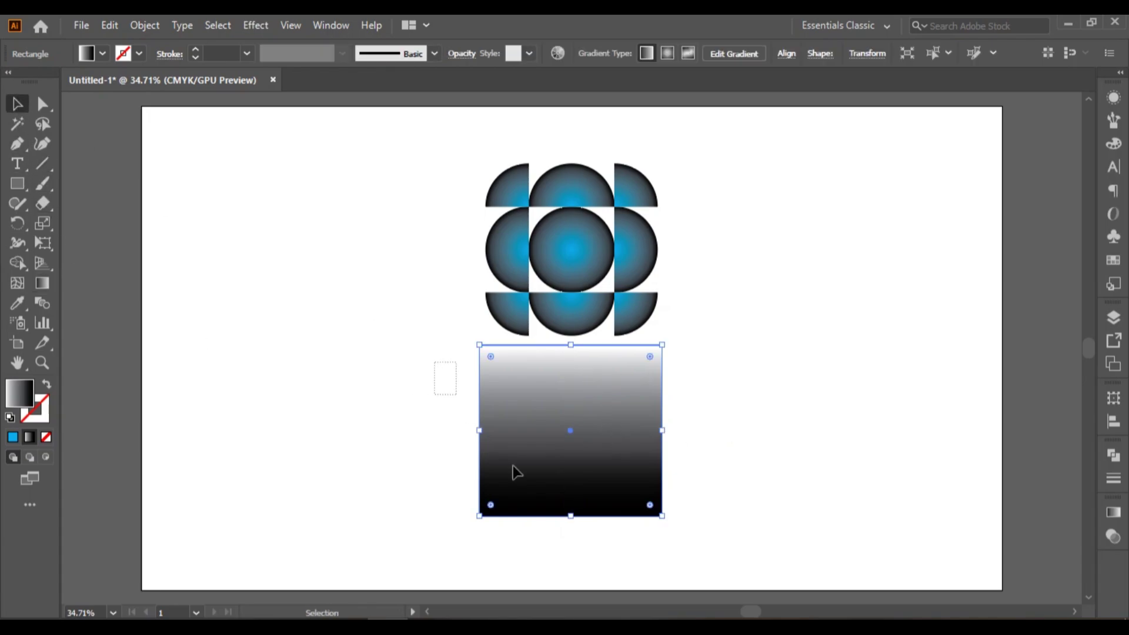
# Use the gradient rectangle as an opacity mask, set opacity to 81%, and deselect
pyautogui.click(1113, 537)
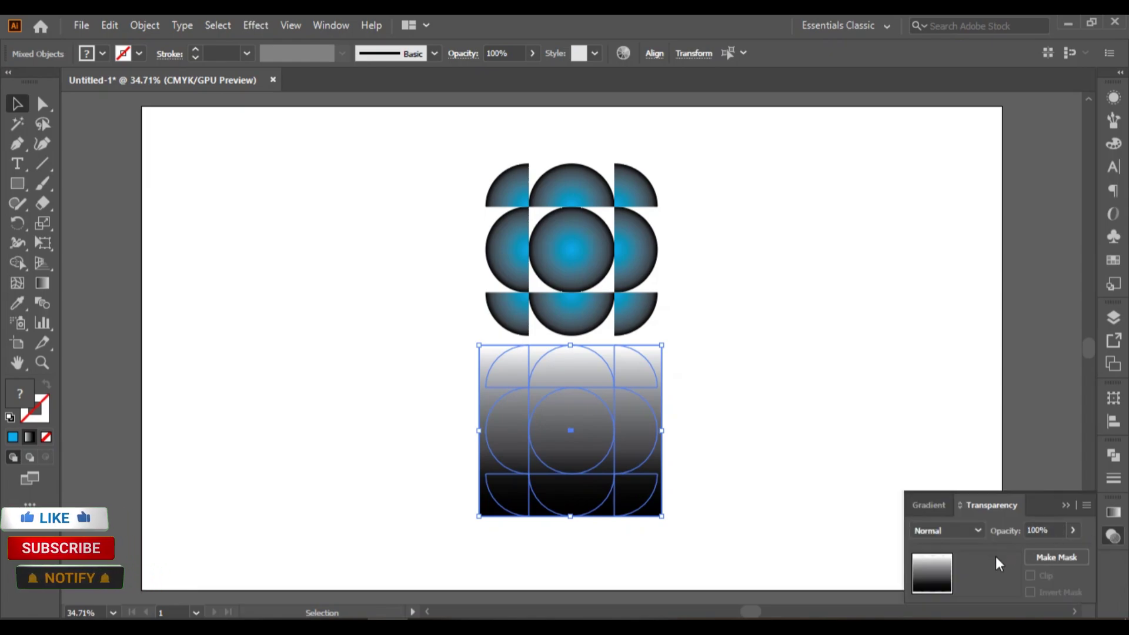
pyautogui.click(1056, 558)
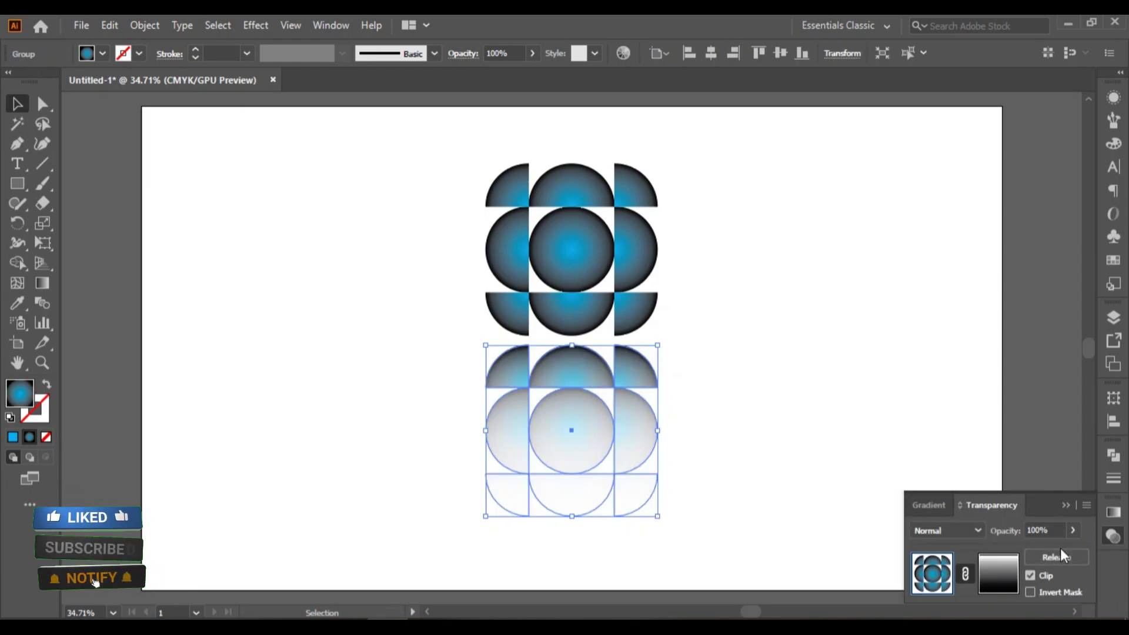
pyautogui.click(1073, 531)
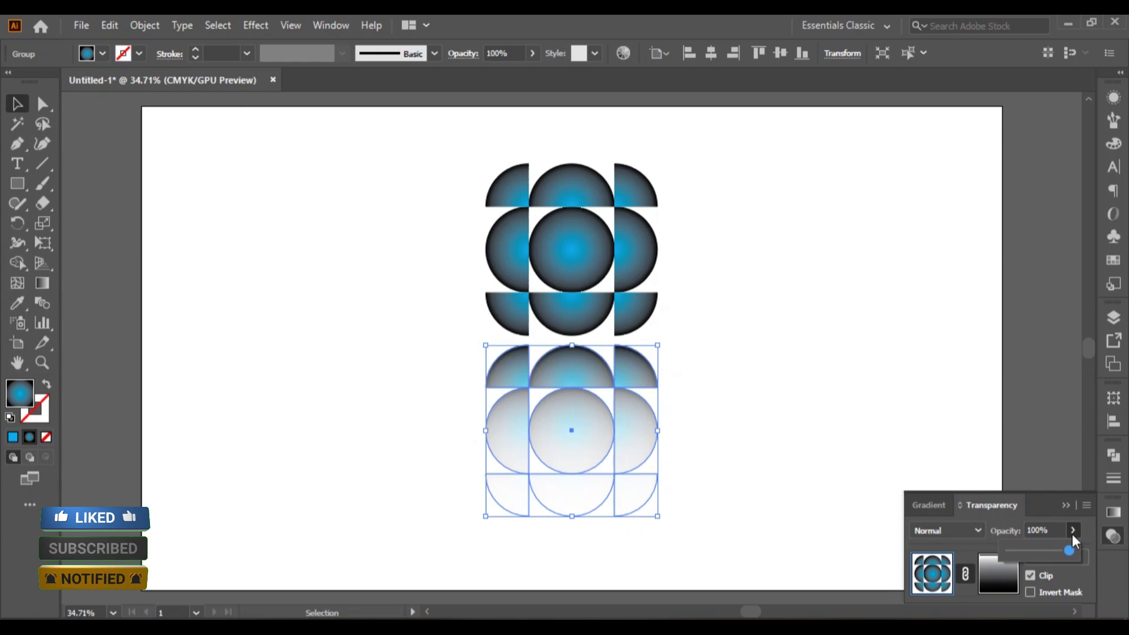
pyautogui.moveTo(1076, 551); pyautogui.dragTo(1060, 551)
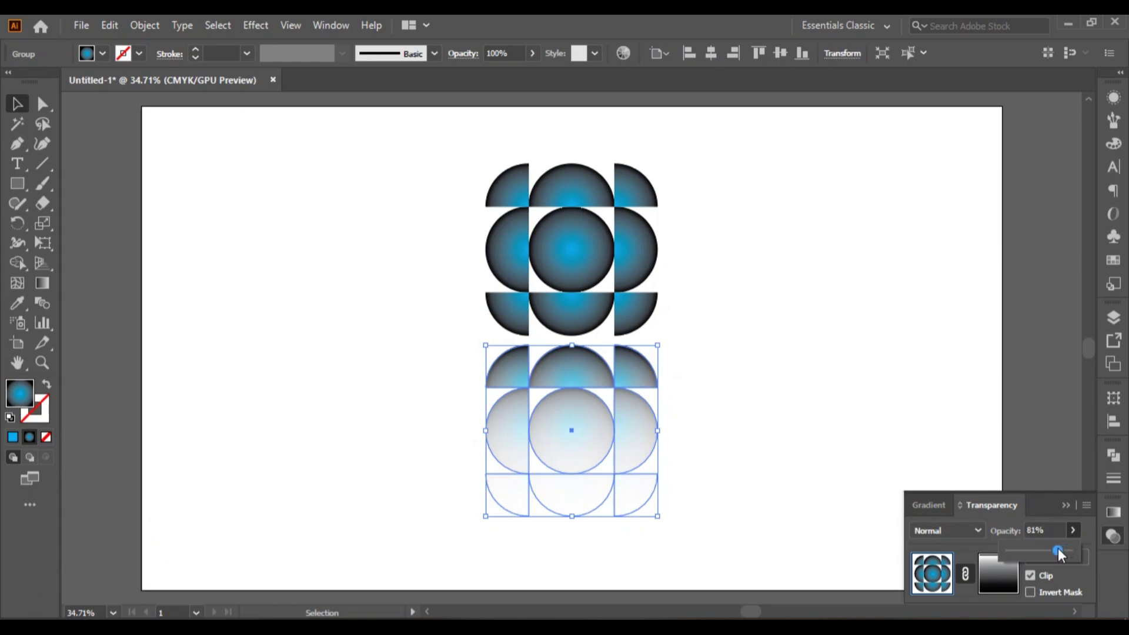
pyautogui.click(1059, 505)
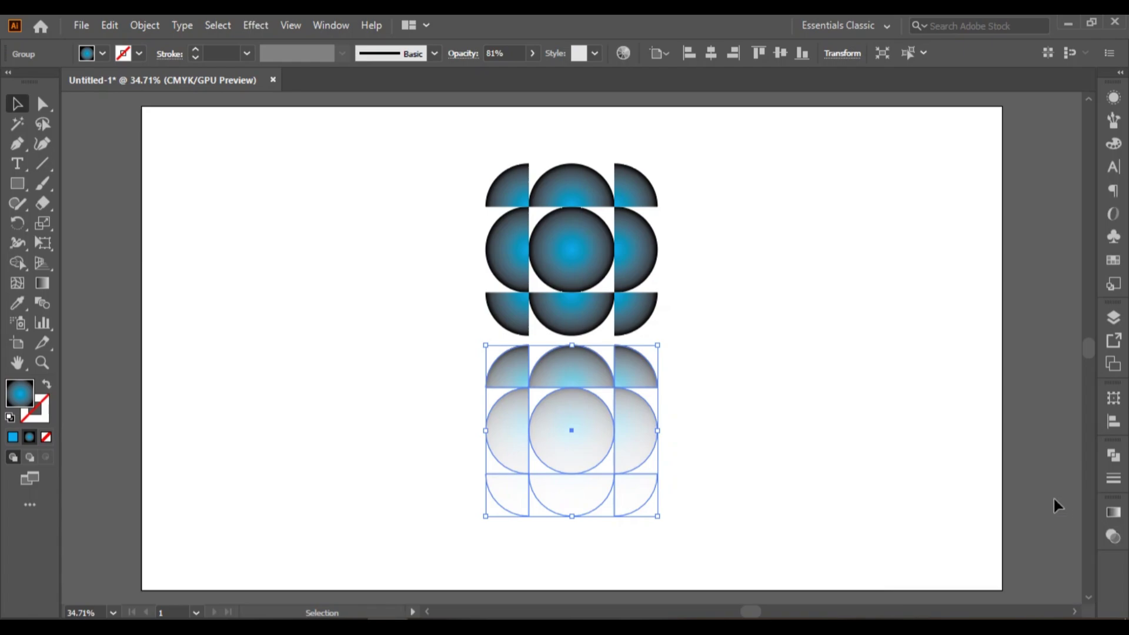
pyautogui.click(849, 451)
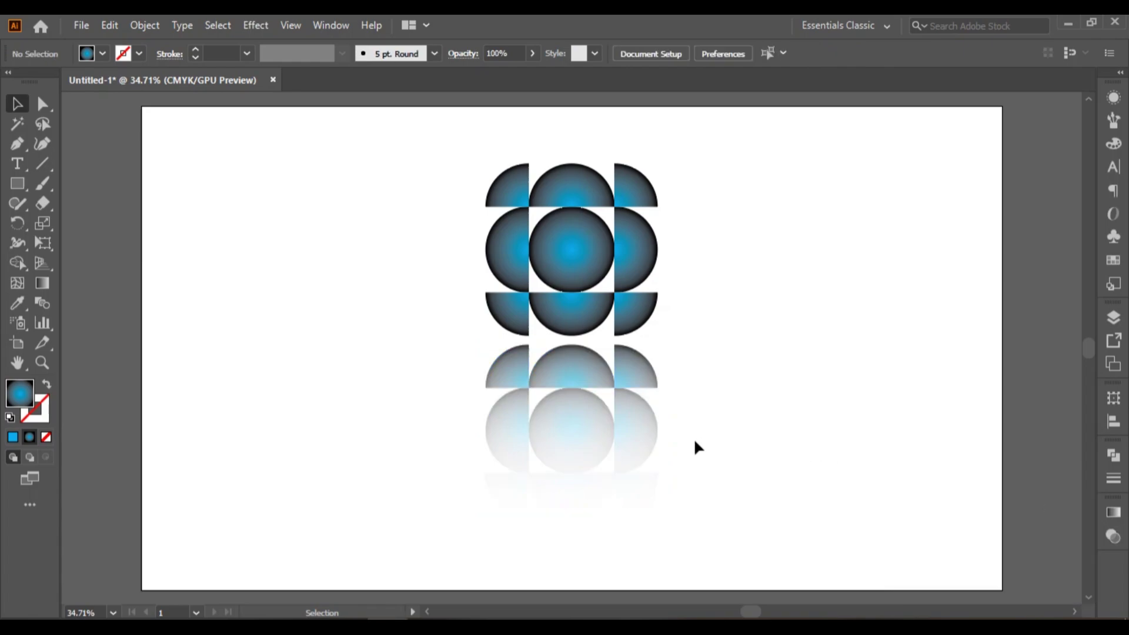